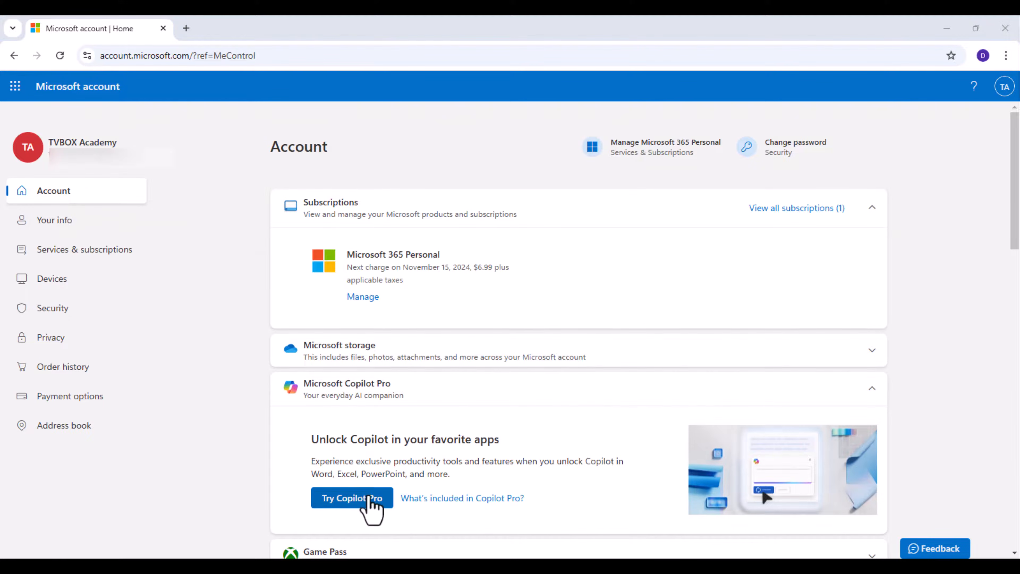
Open the Copilot Pro trial offer from the Microsoft account page and read through its price, included apps and features.
click(348, 499)
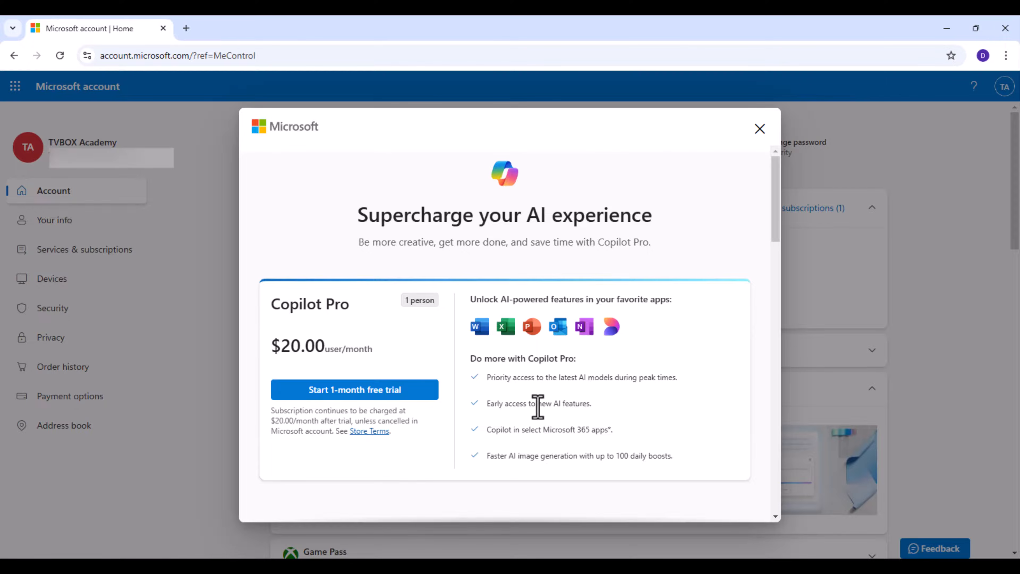
scroll(538, 407, down, 5)
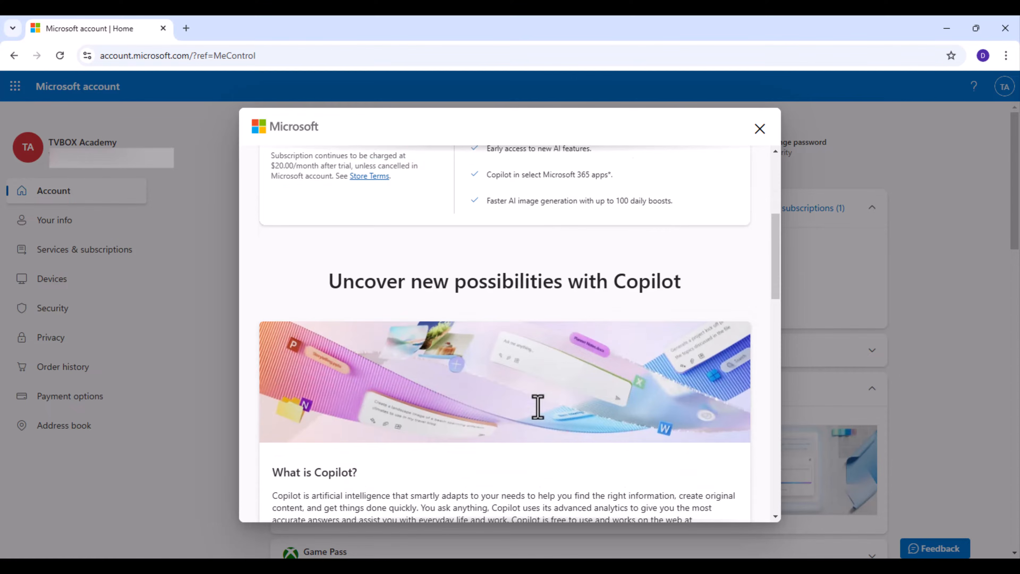
scroll(538, 407, down, 1)
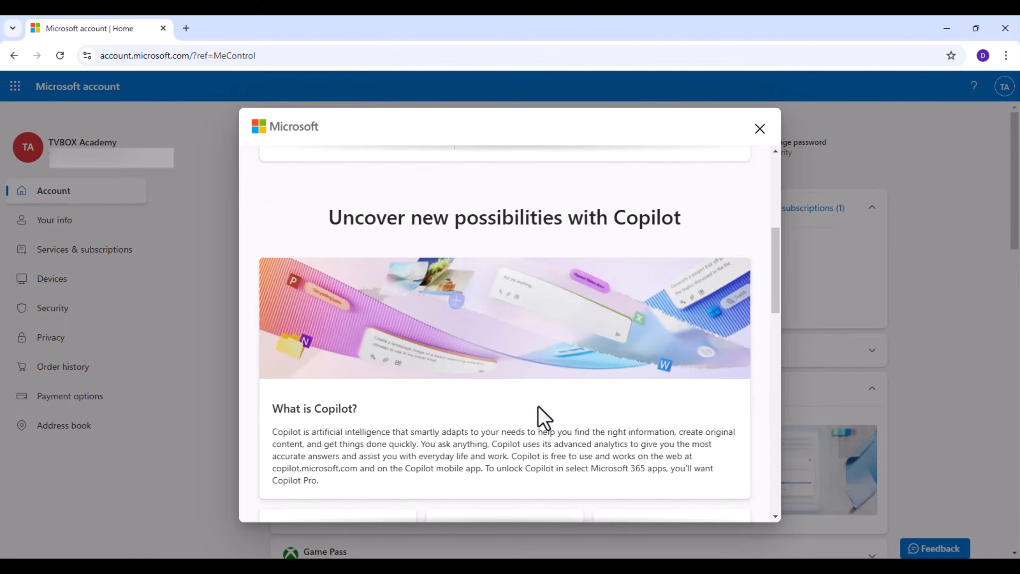
scroll(538, 407, down, 5)
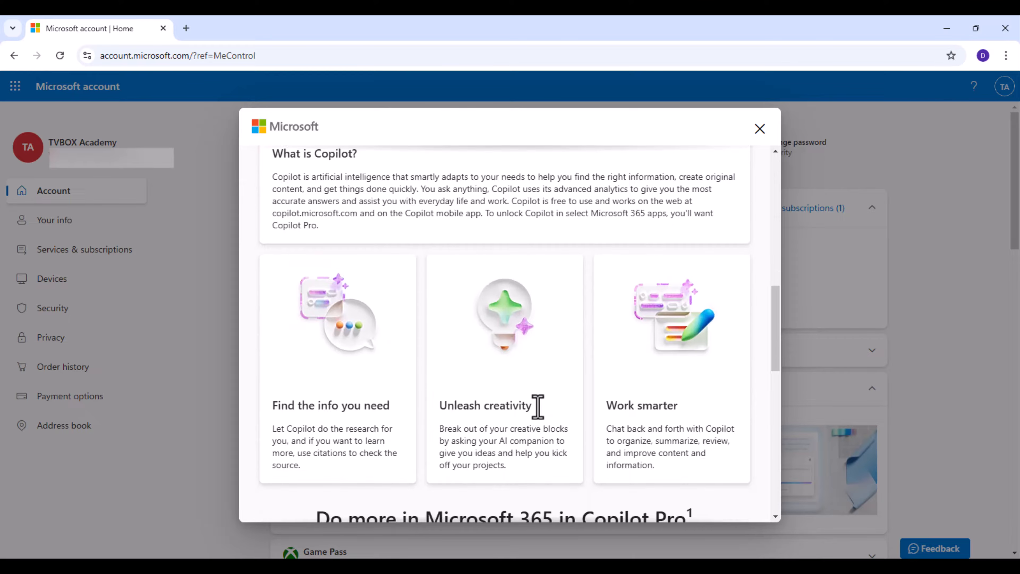
scroll(538, 408, down, 5)
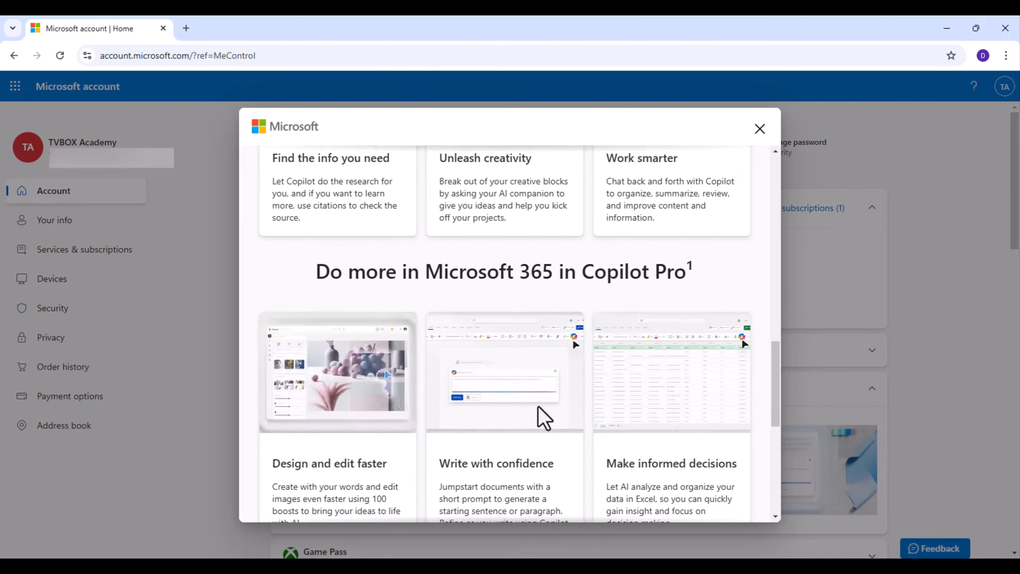
scroll(544, 418, down, 1)
scroll(545, 418, down, 1)
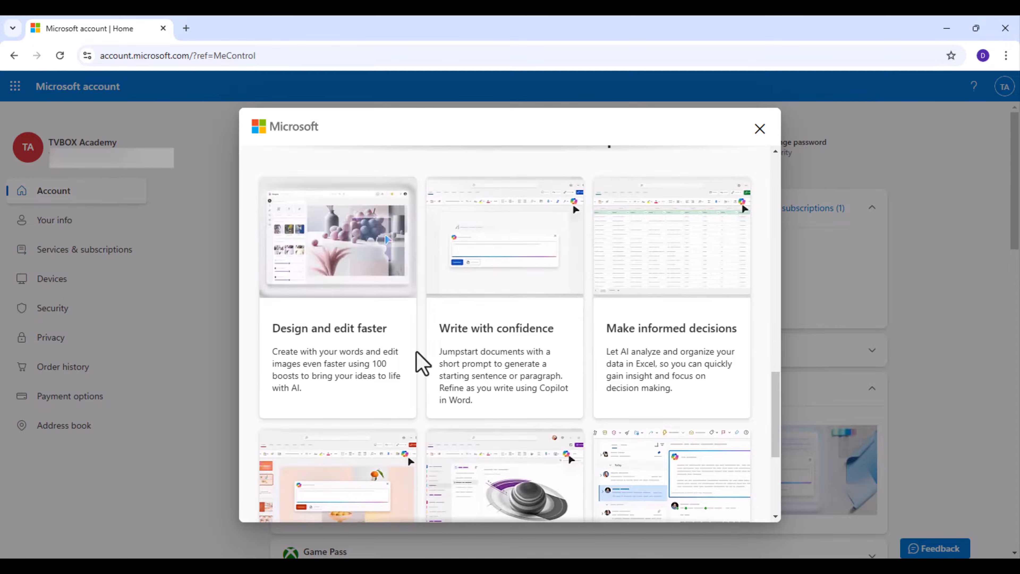
scroll(649, 342, down, 4)
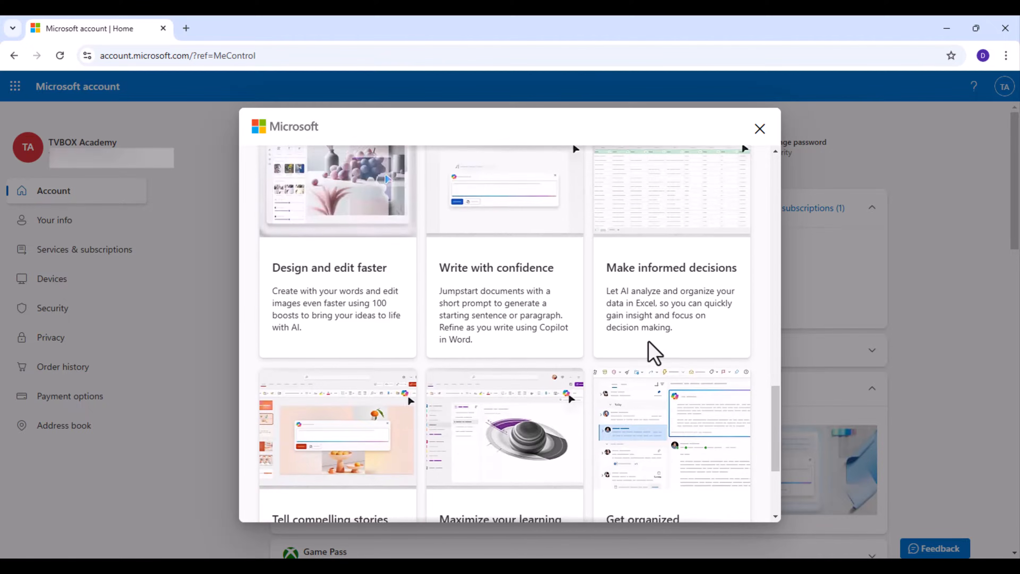
scroll(647, 346, down, 1)
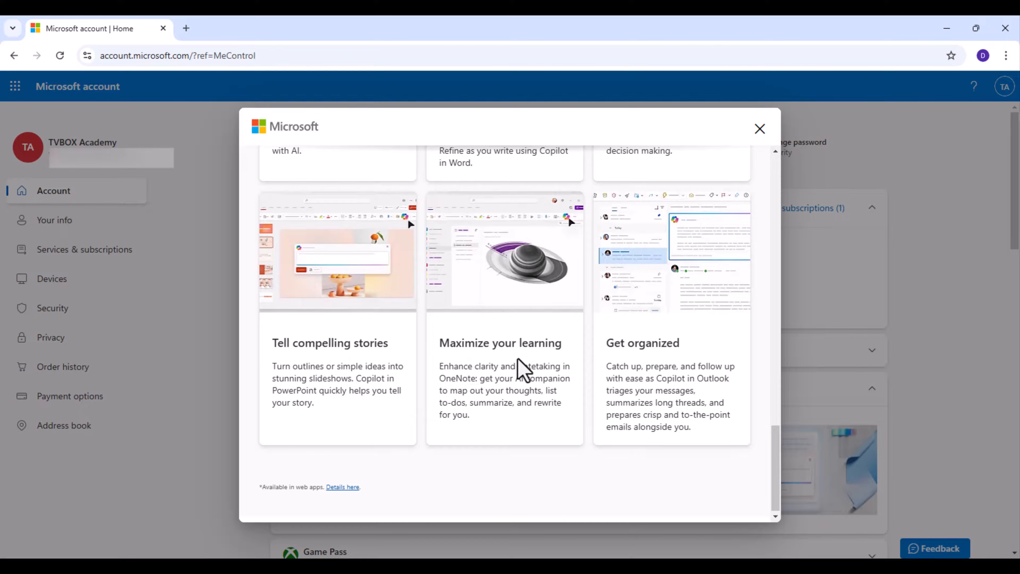
scroll(628, 364, up, 12)
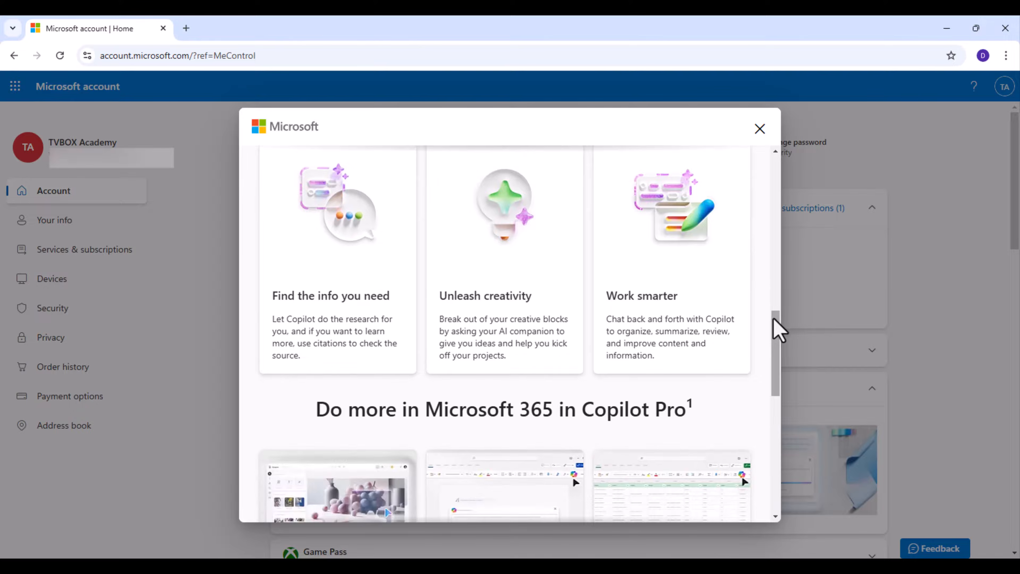
drag(771, 316, 778, 151)
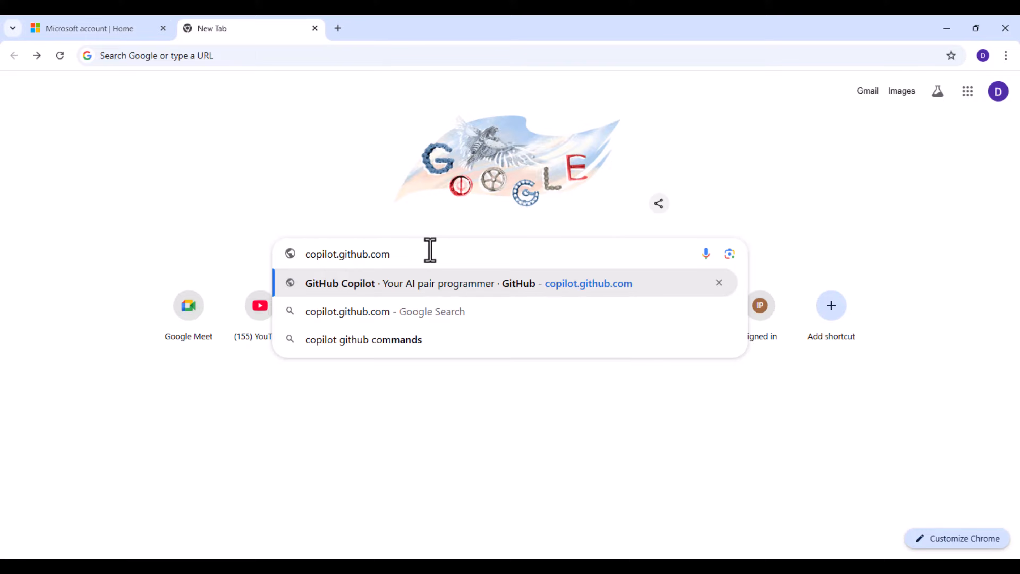
Open copilot.github.com and examine the GitHub Copilot plans, prices and the Individual plan's free trial option.
click(355, 297)
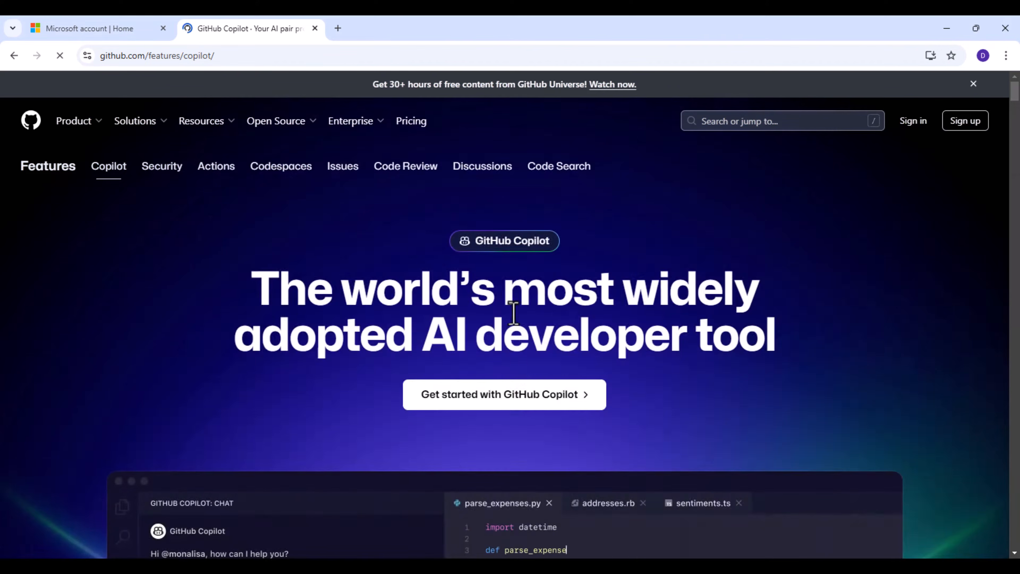
scroll(654, 371, down, 1)
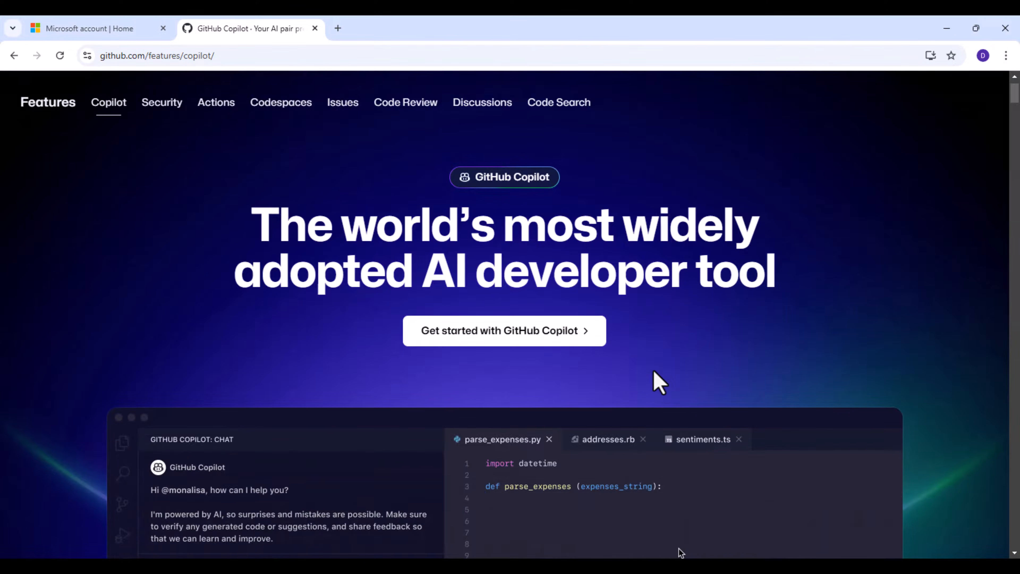
click(552, 337)
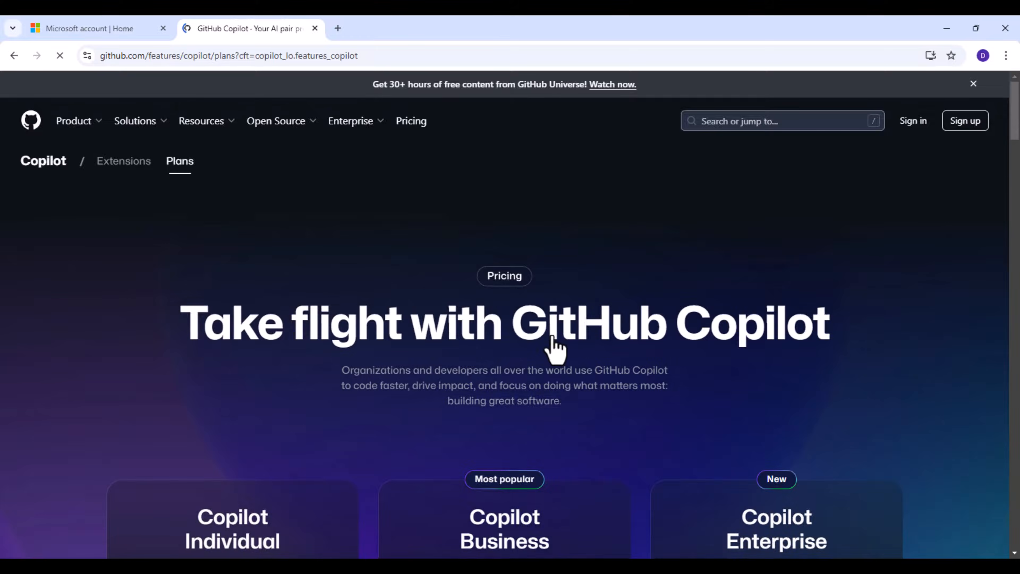
scroll(552, 337, down, 8)
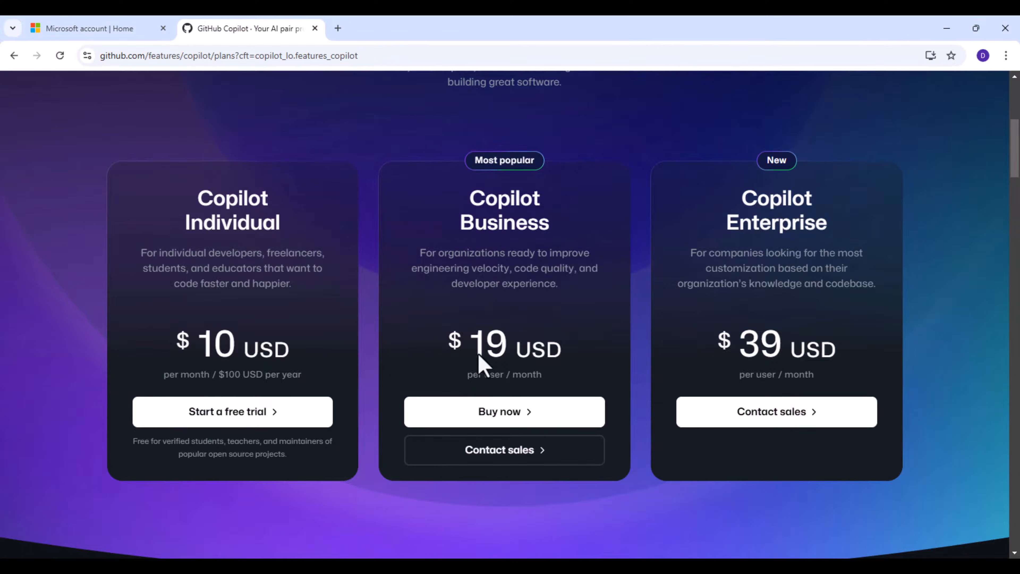
click(259, 422)
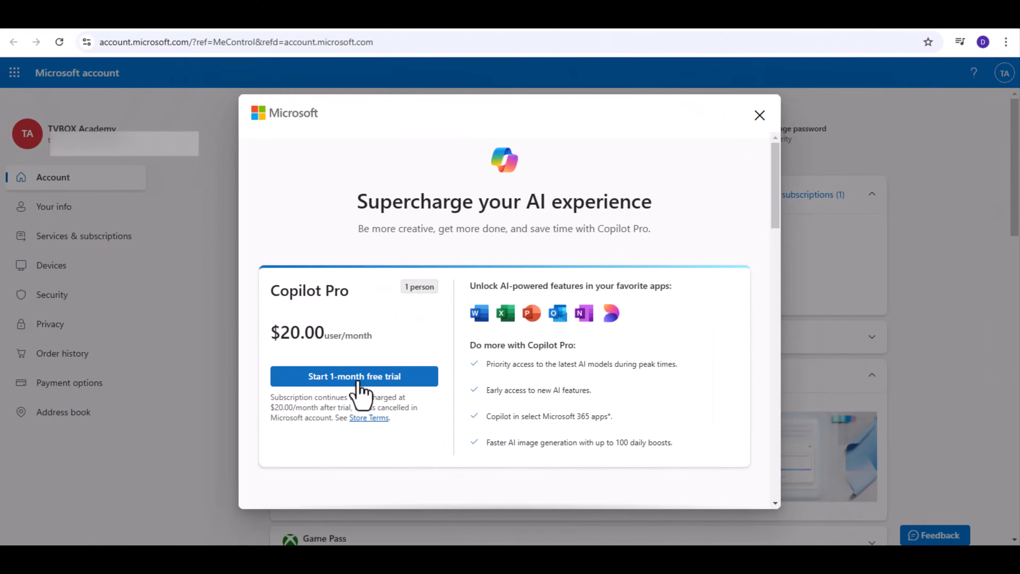
Start the 1-month free trial of Copilot Pro from the Microsoft account page and dismiss the welcome message.
click(358, 383)
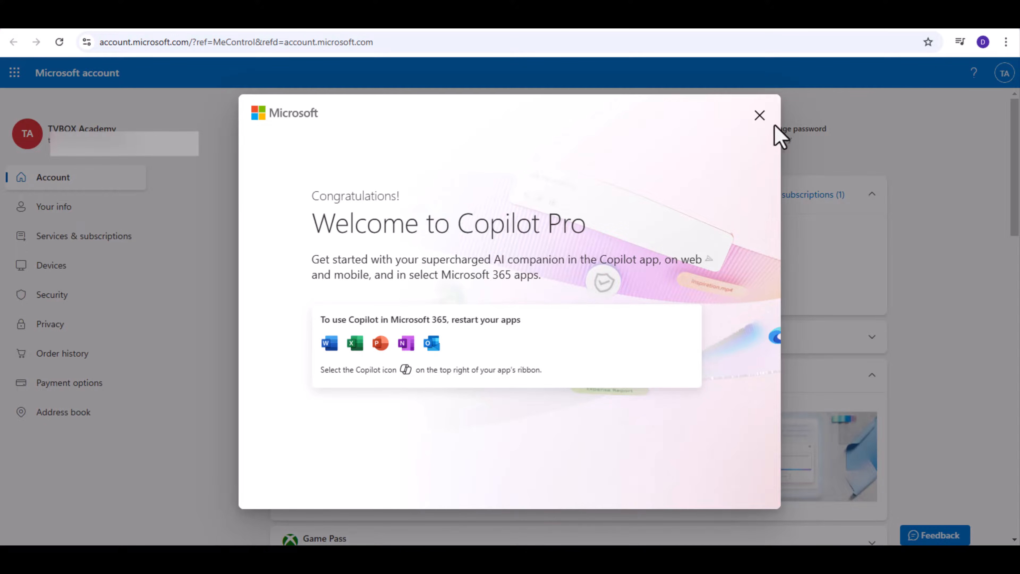
click(760, 116)
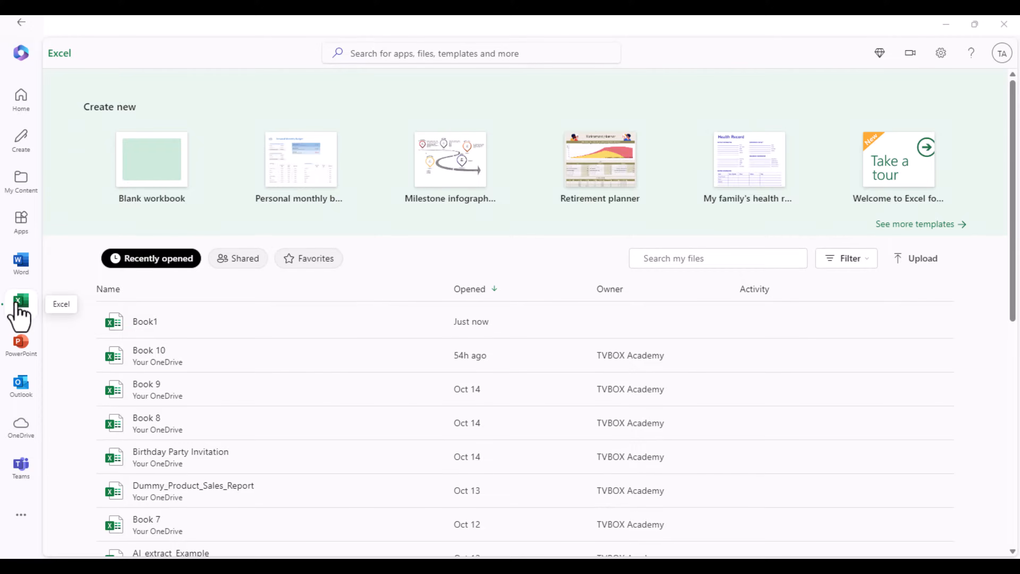
Switch to Excel, create a blank workbook and open Copilot in it.
click(157, 177)
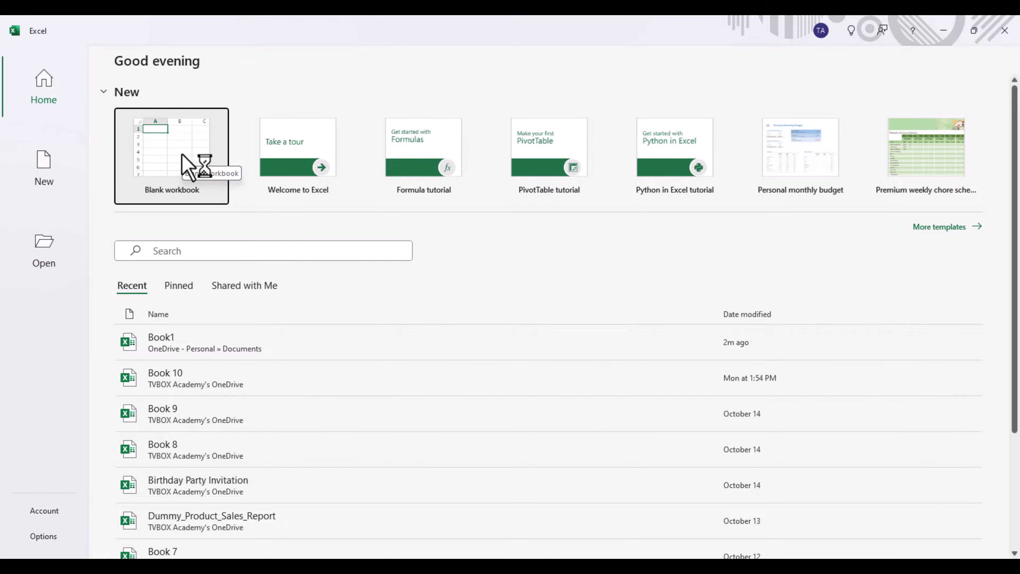
click(183, 164)
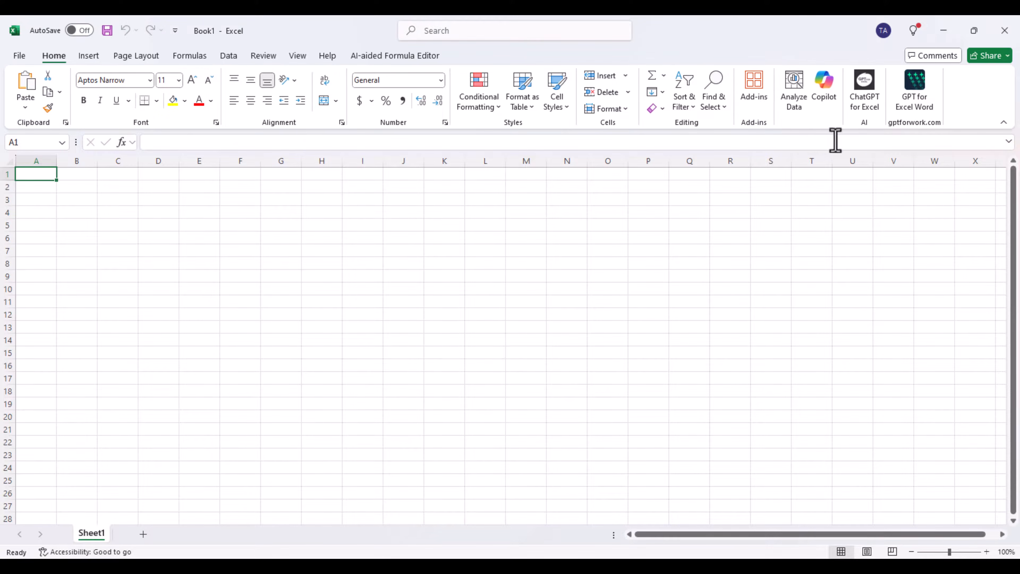
click(825, 87)
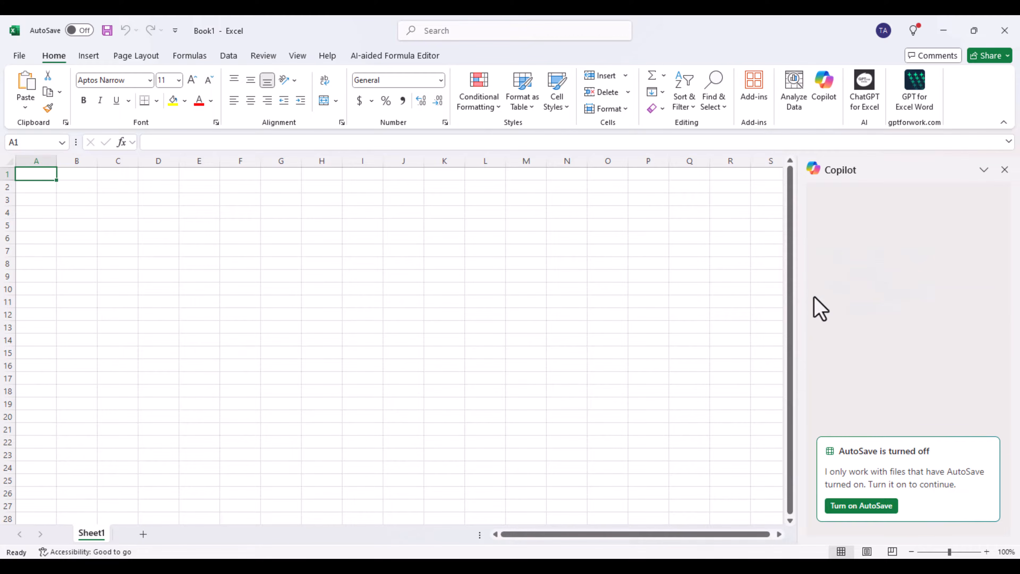
Turn on AutoSave for Copilot by uploading the workbook to OneDrive - Personal under the name Book1, and dismiss the saving tip.
click(861, 507)
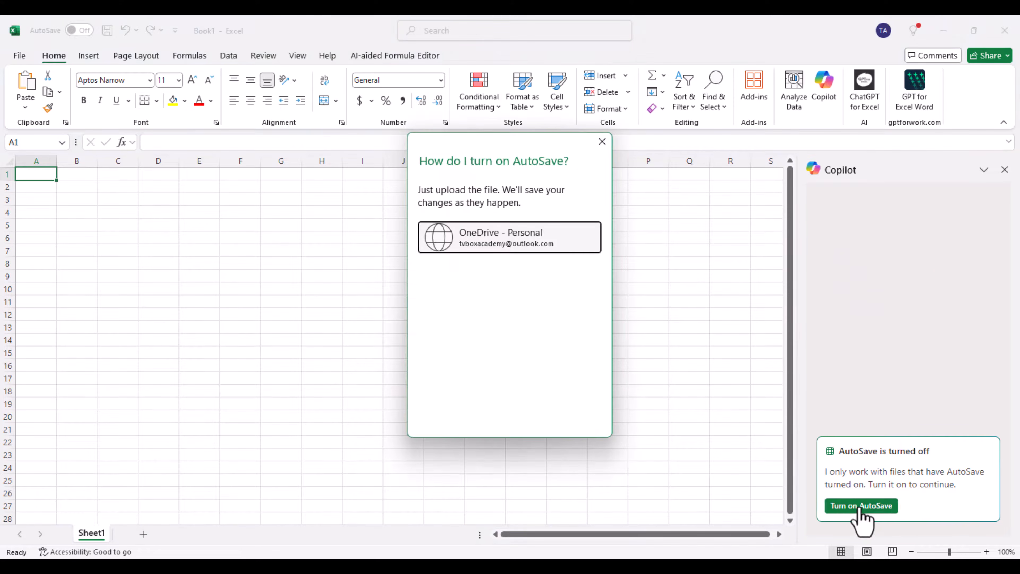
click(512, 233)
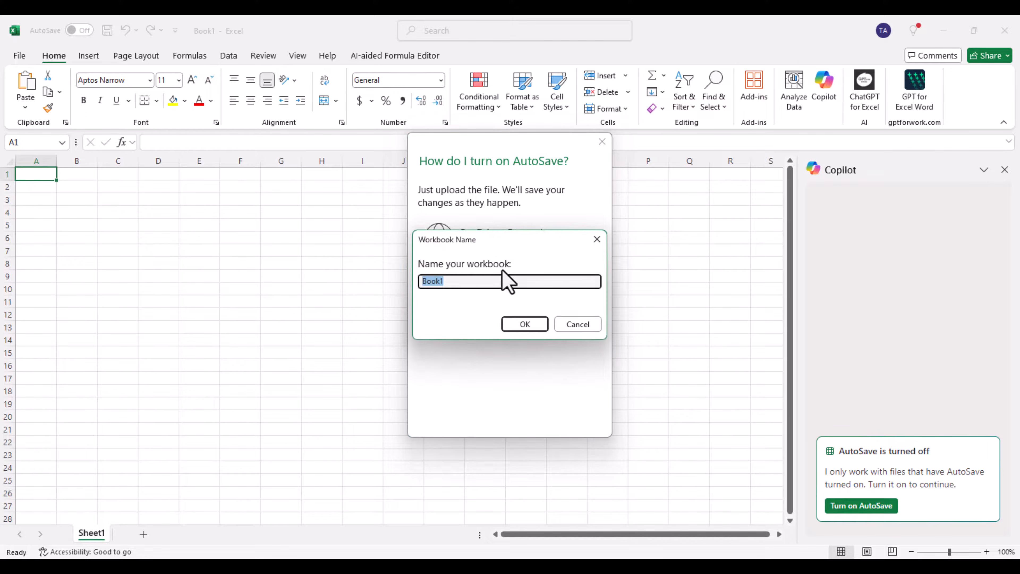
click(535, 325)
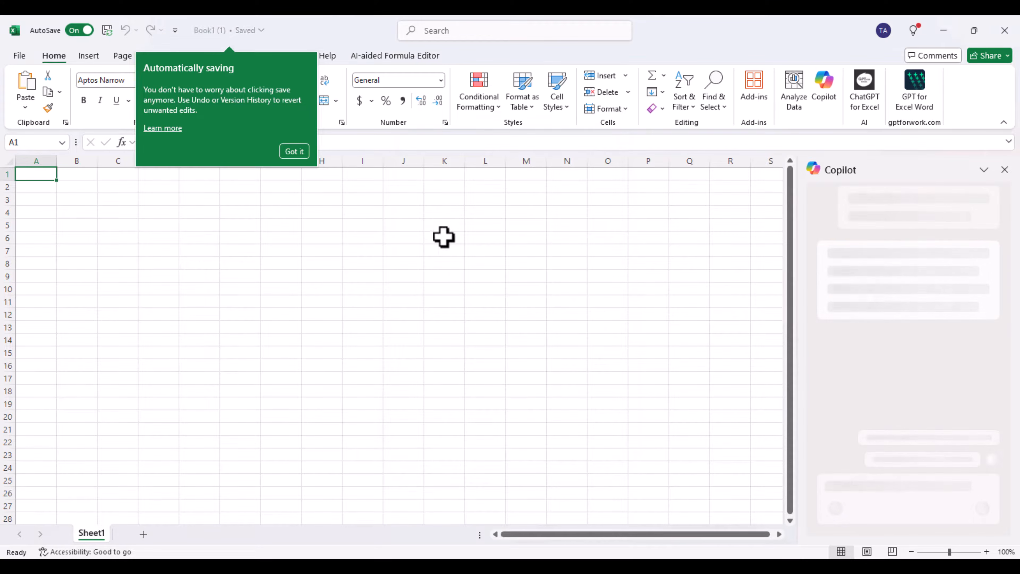
click(297, 153)
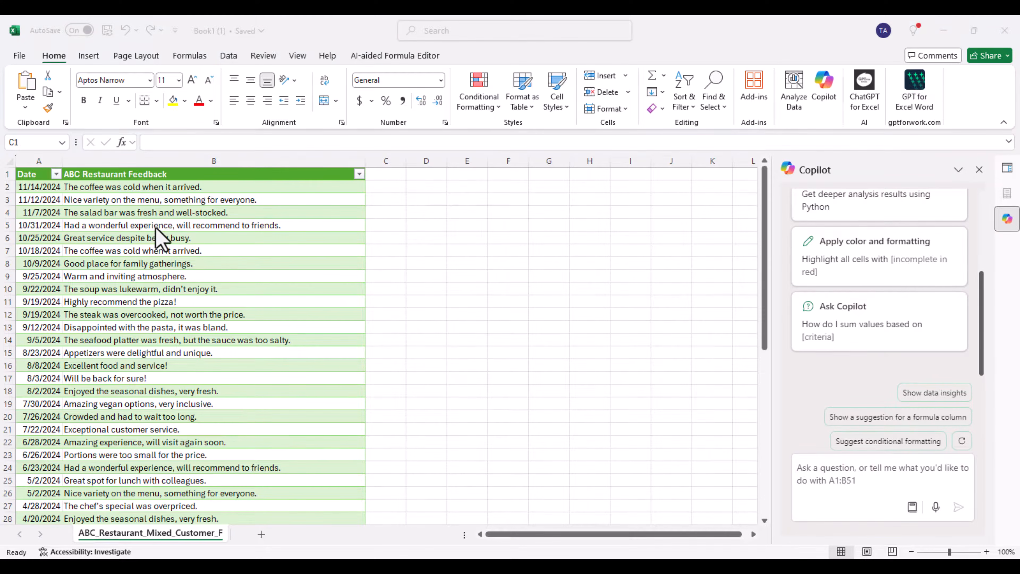
Close the Copilot pane and reopen it beside the ABC Restaurant Feedback table.
click(230, 57)
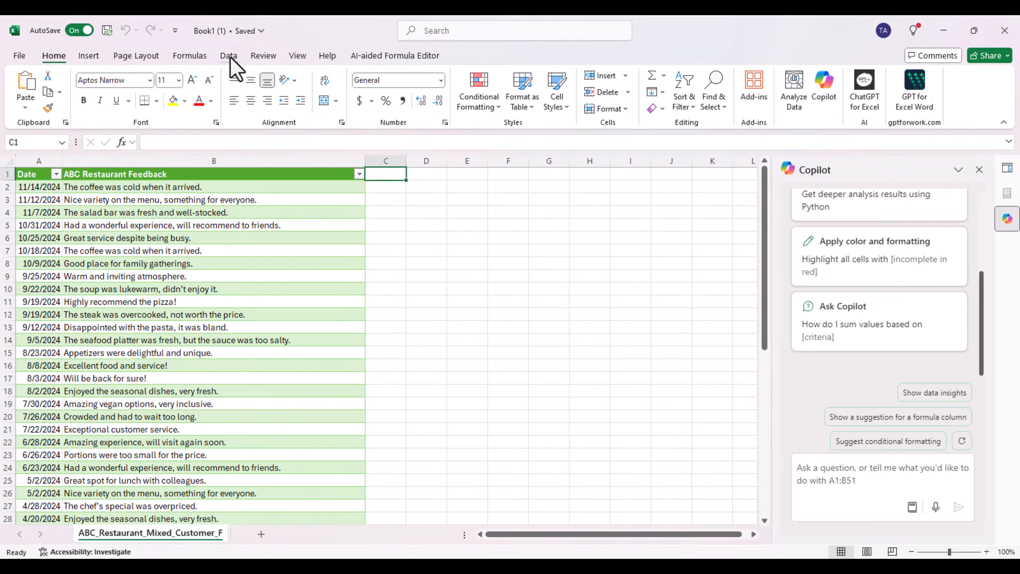
click(229, 56)
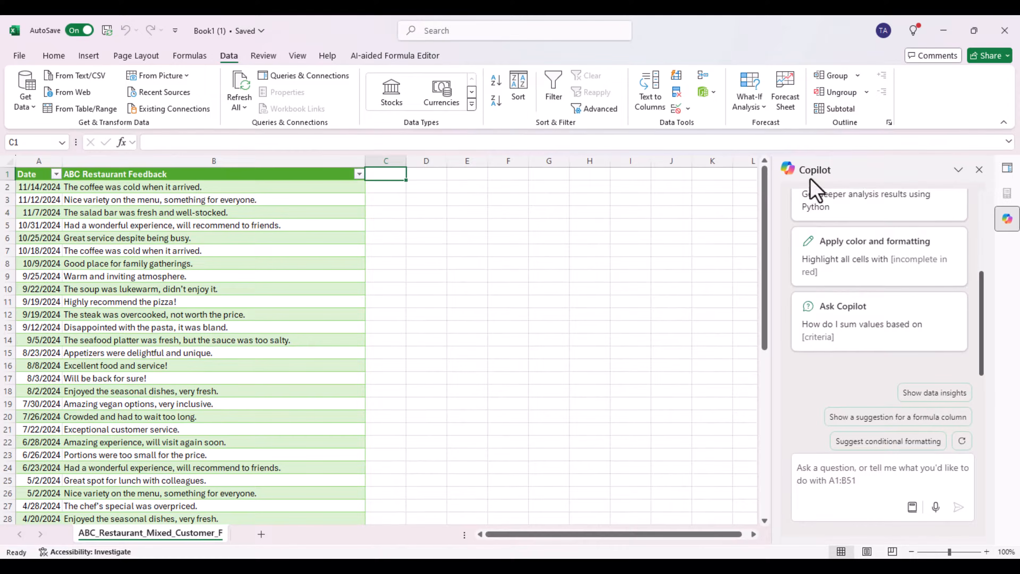
click(979, 170)
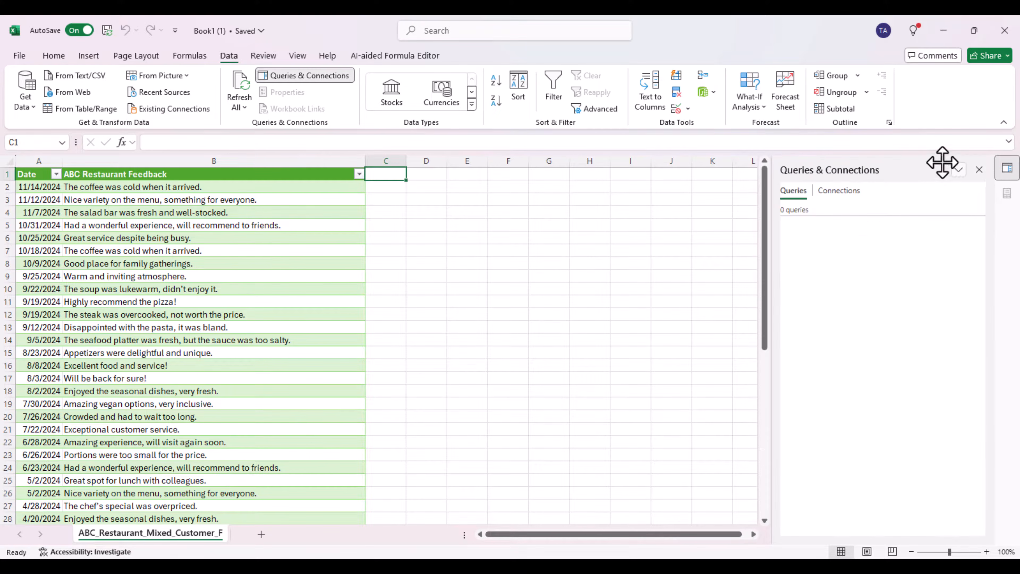
click(60, 56)
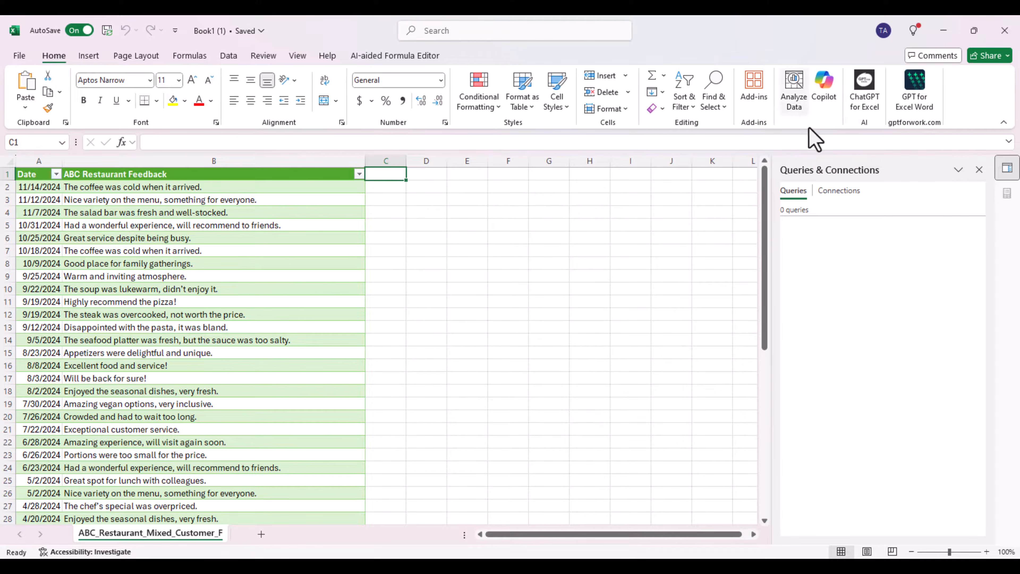
click(825, 97)
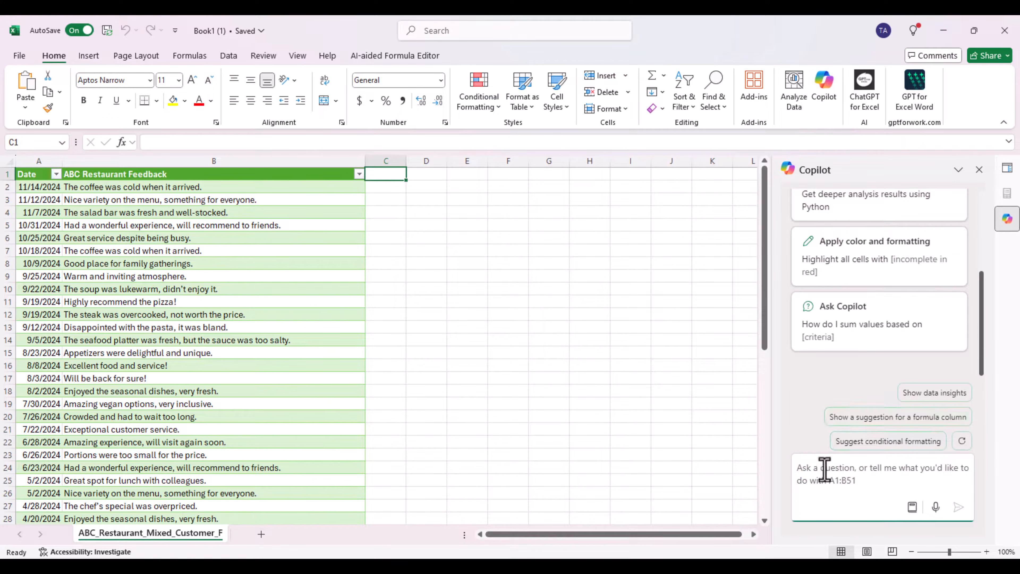
Look through Copilot's suggested actions, then ask it to "summarize the feedback" and review the chart and text it returns.
scroll(912, 358, up, 3)
scroll(916, 349, up, 1)
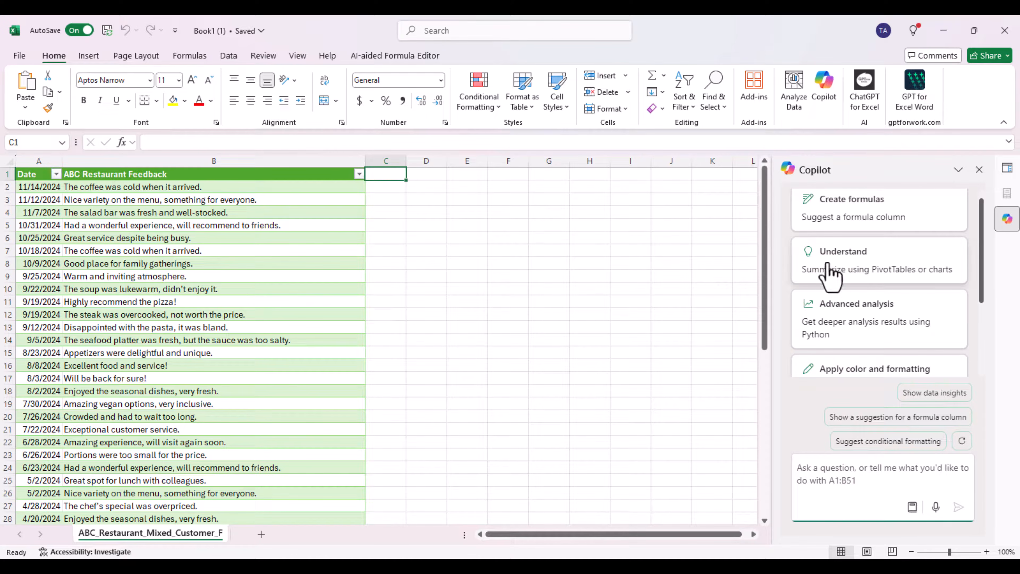
scroll(826, 318, down, 2)
scroll(825, 318, down, 3)
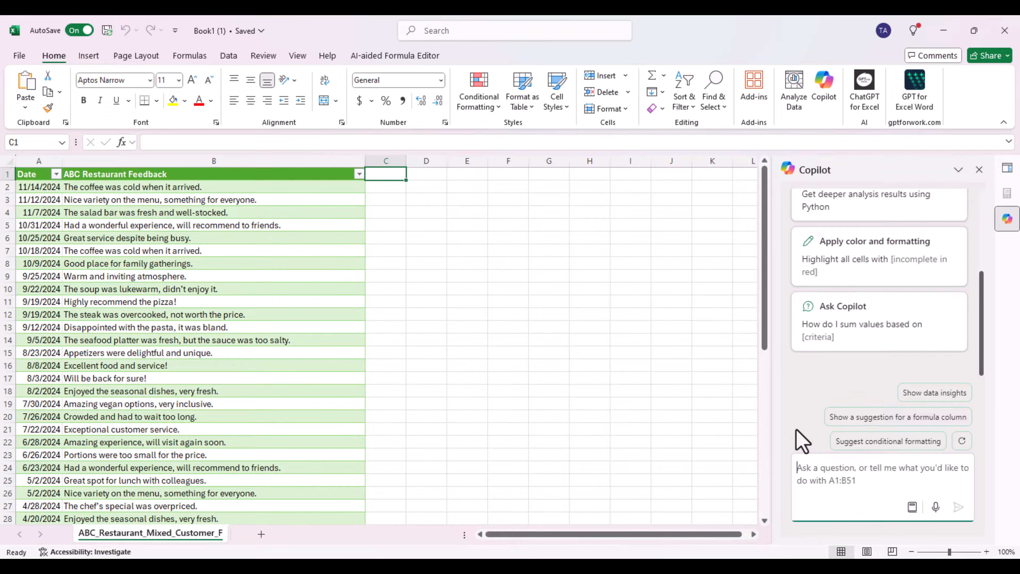
text(summarize the feedback)
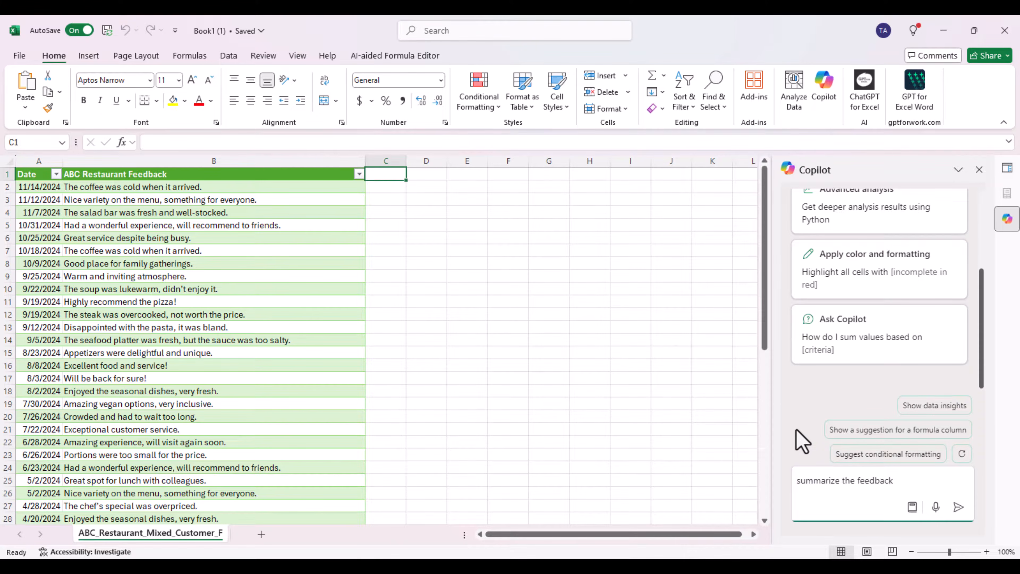
key(Return)
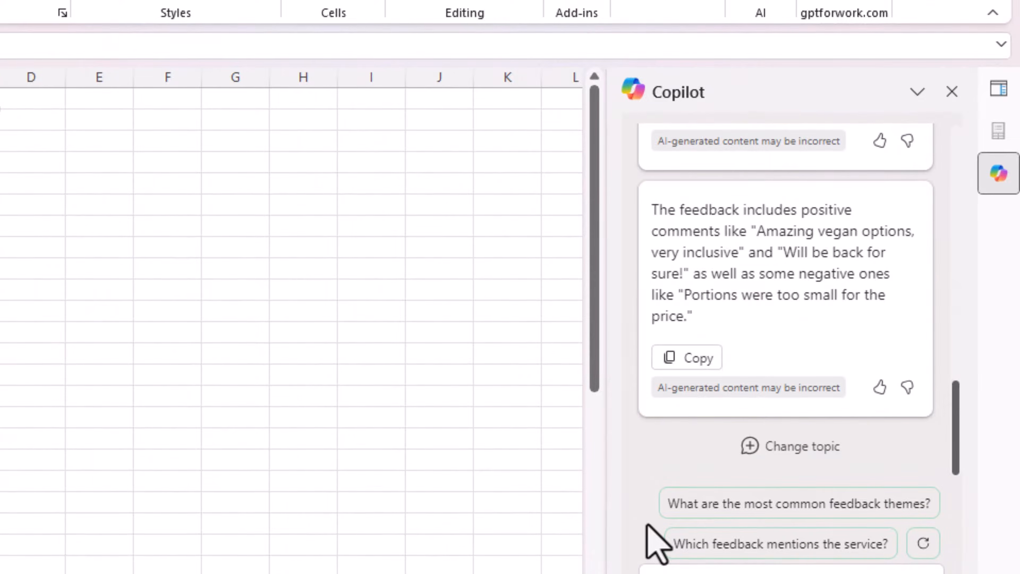
scroll(691, 390, up, 10)
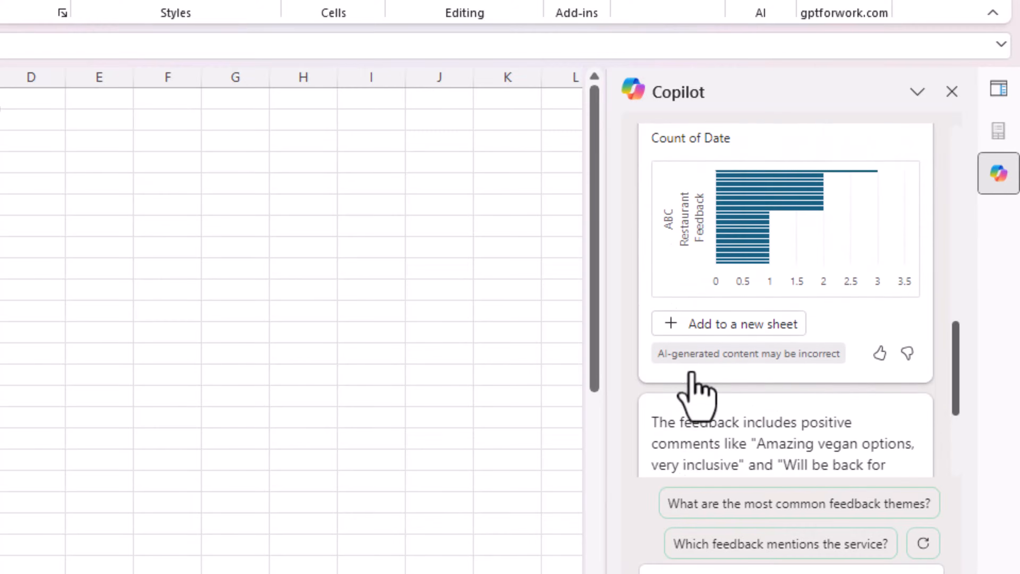
scroll(693, 364, down, 5)
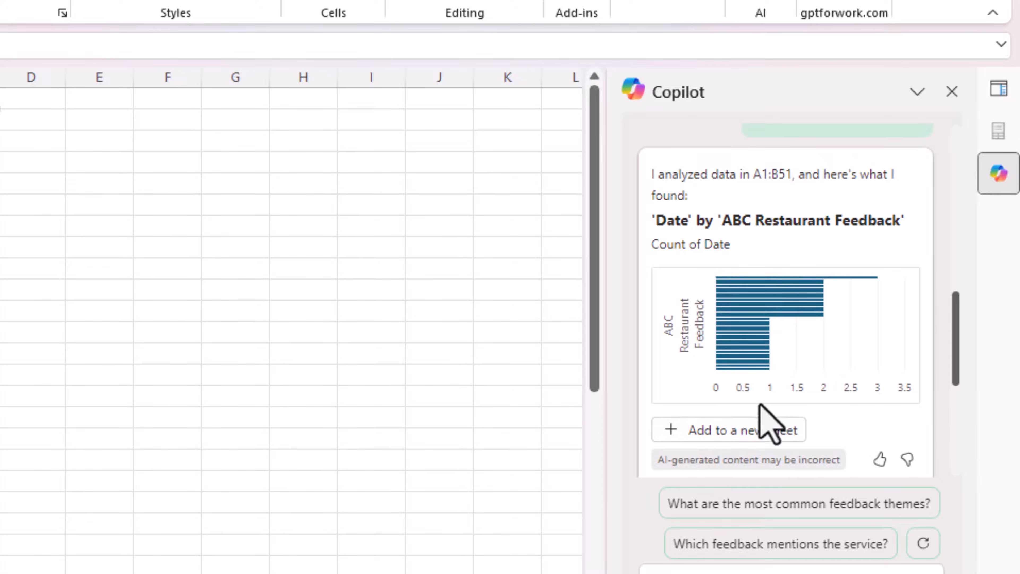
Review the rest of Copilot's feedback summary, then ask it to summarize the important recommendations.
scroll(768, 422, down, 3)
scroll(759, 408, down, 5)
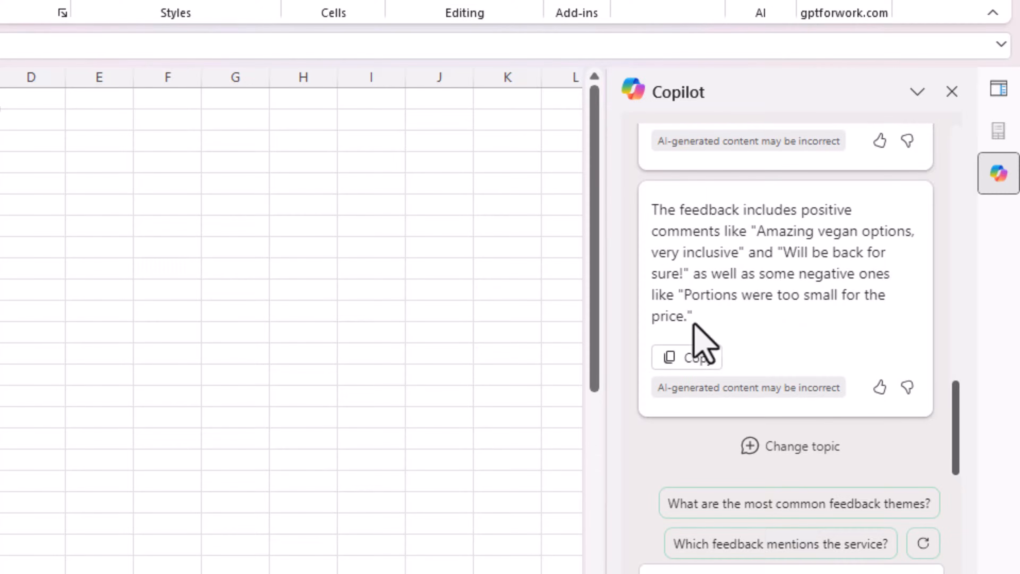
scroll(728, 359, up, 2)
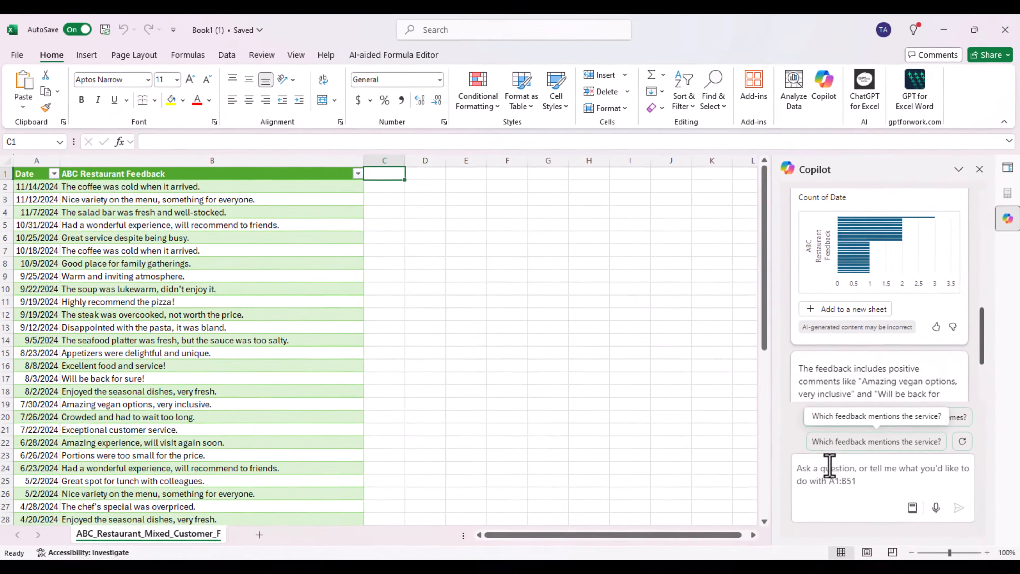
click(824, 531)
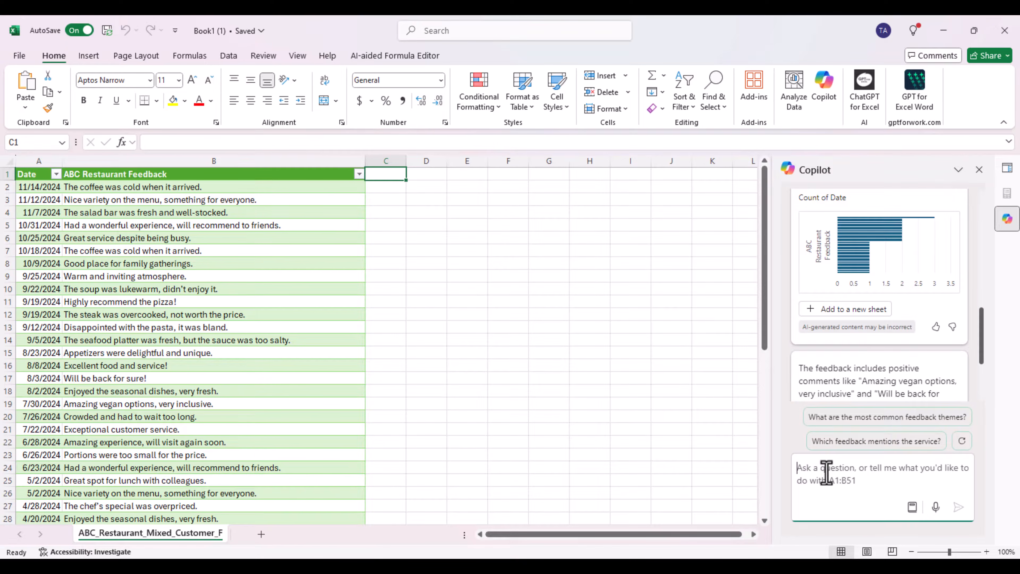
text(summarize important recommand)
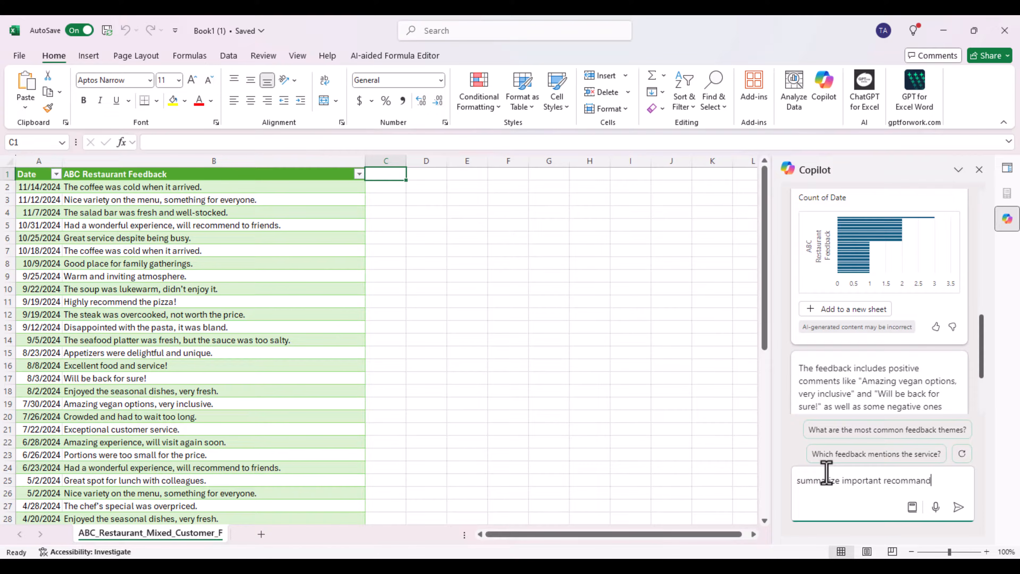
key(Return)
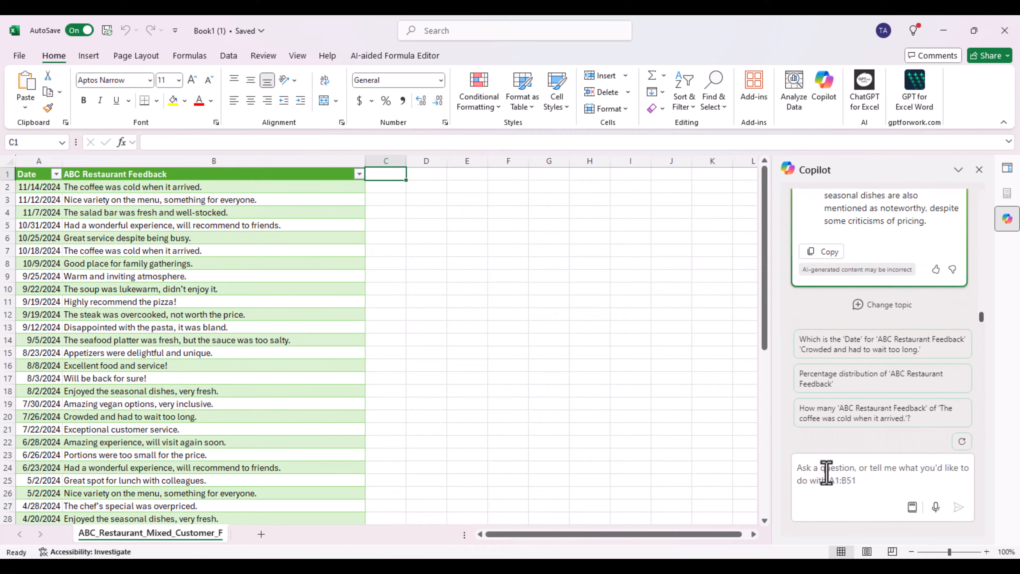
Read through Copilot's reply on dining experiences, recommendations for improvement, ambiance, customer service and popular menu items.
scroll(909, 274, up, 10)
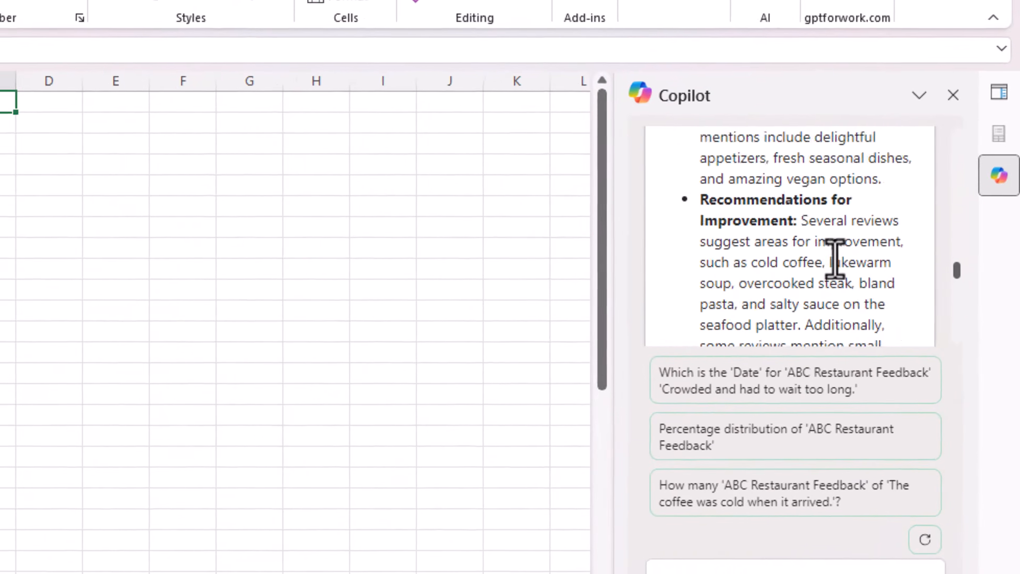
scroll(828, 267, down, 4)
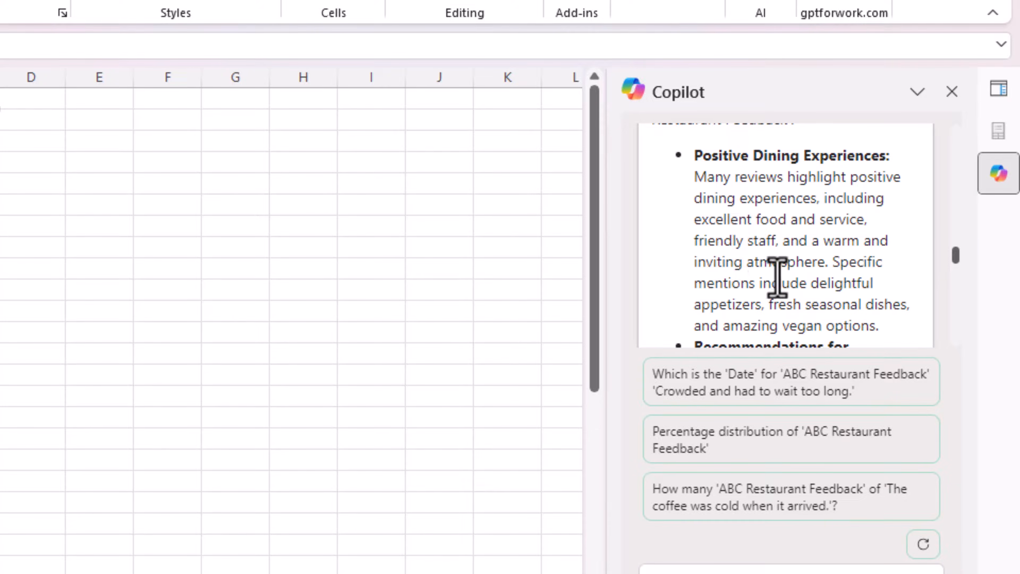
scroll(795, 282, down, 5)
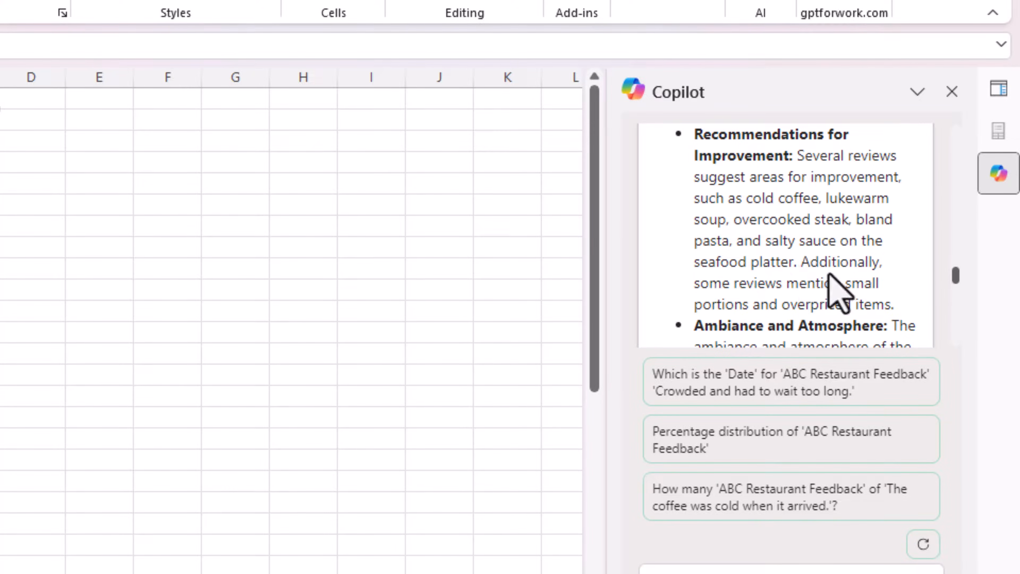
scroll(829, 274, down, 3)
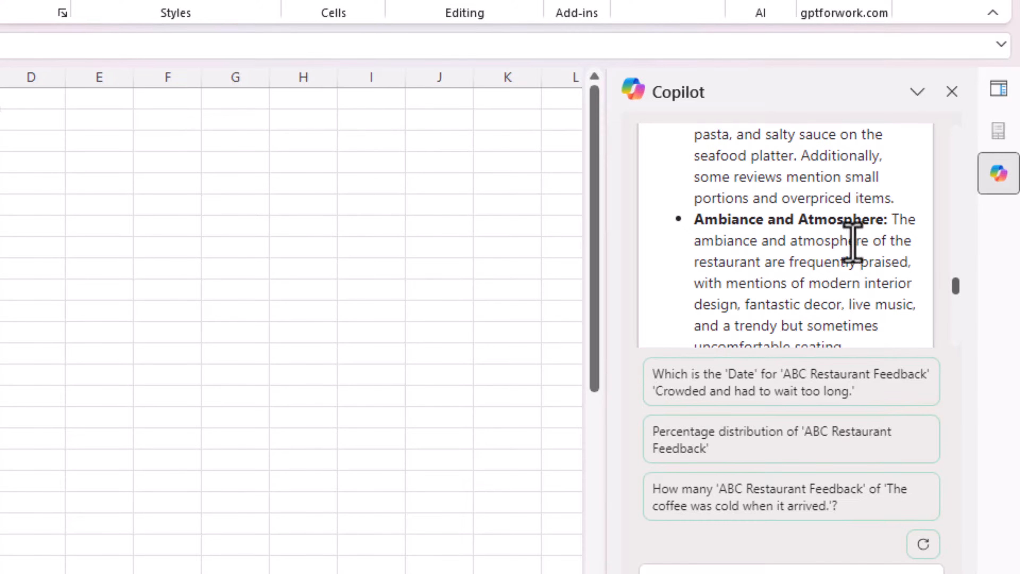
scroll(838, 267, down, 1)
scroll(838, 267, down, 5)
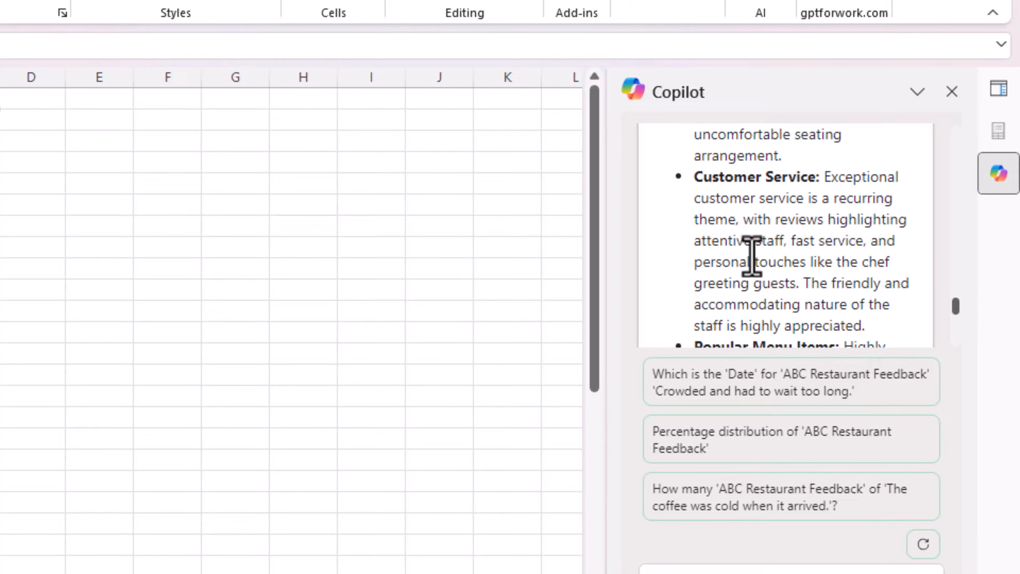
scroll(826, 282, down, 3)
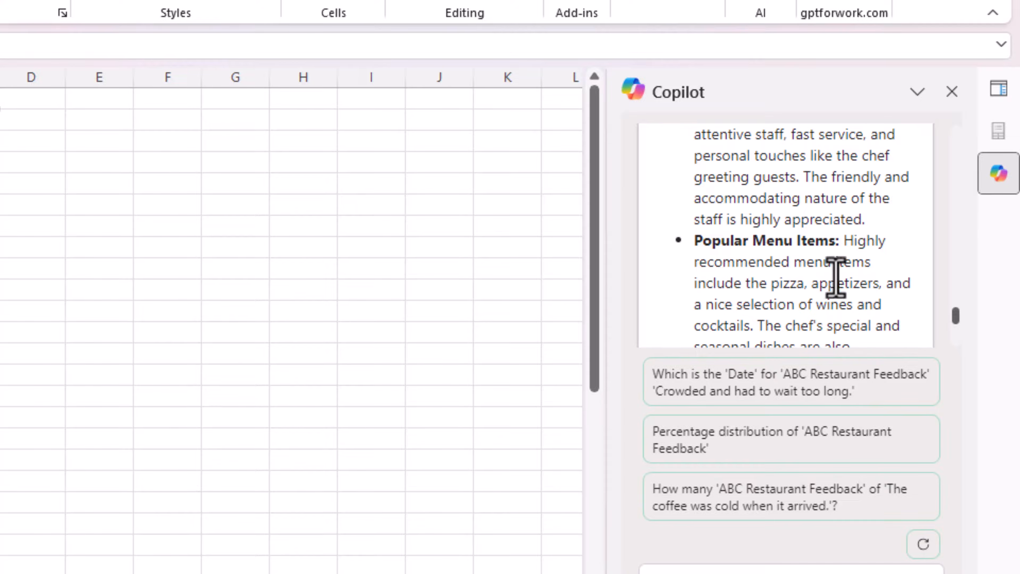
scroll(763, 265, down, 3)
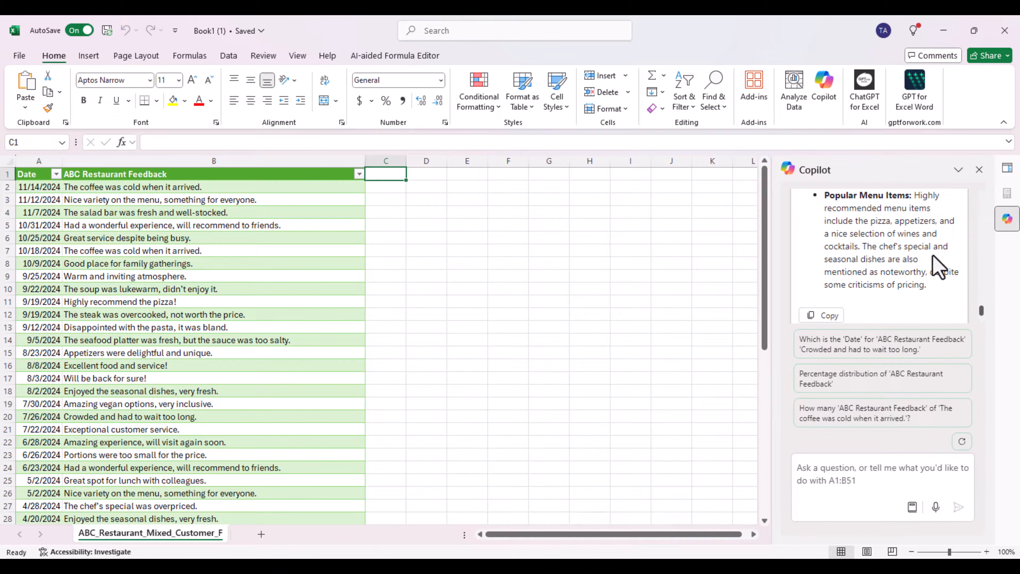
scroll(907, 280, down, 2)
scroll(902, 273, up, 2)
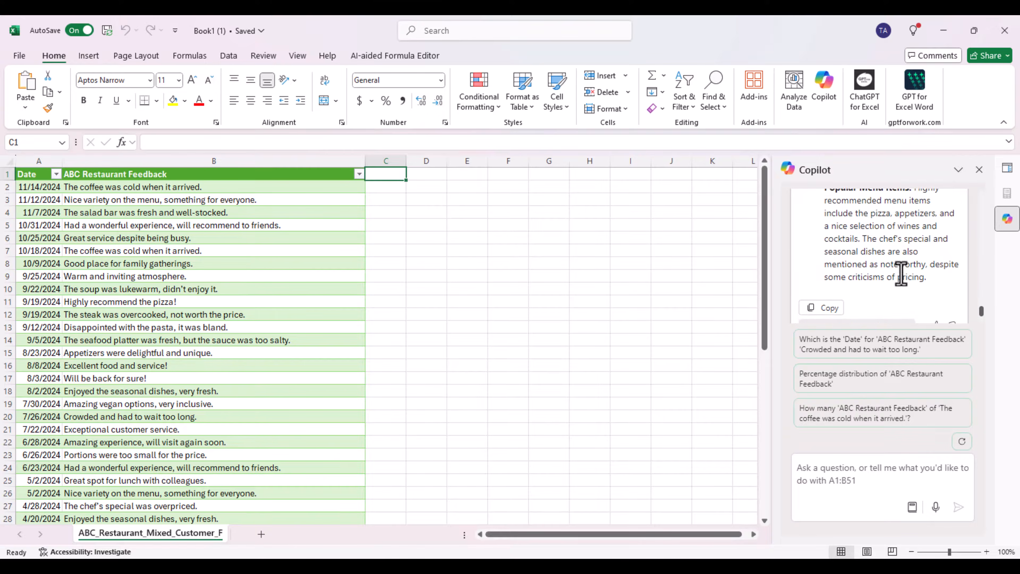
scroll(902, 273, down, 2)
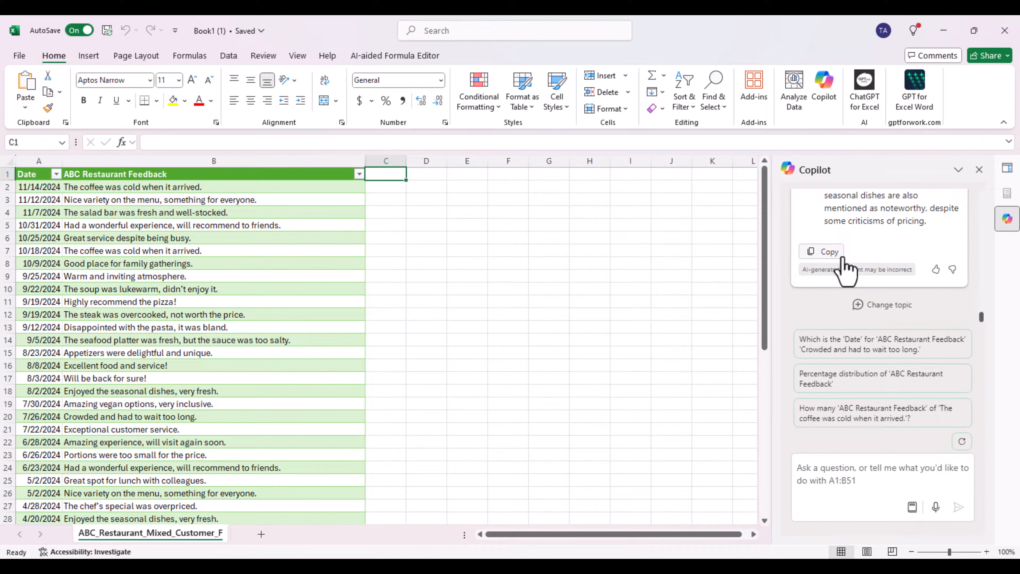
Ask Copilot to "give me the insights" for the restaurant feedback table.
scroll(875, 253, up, 8)
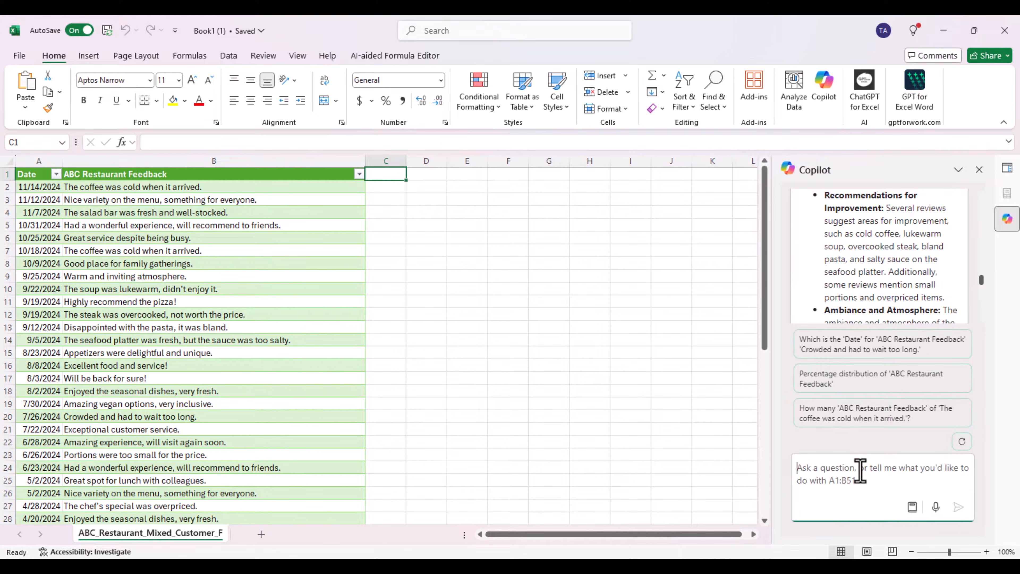
text(give me th)
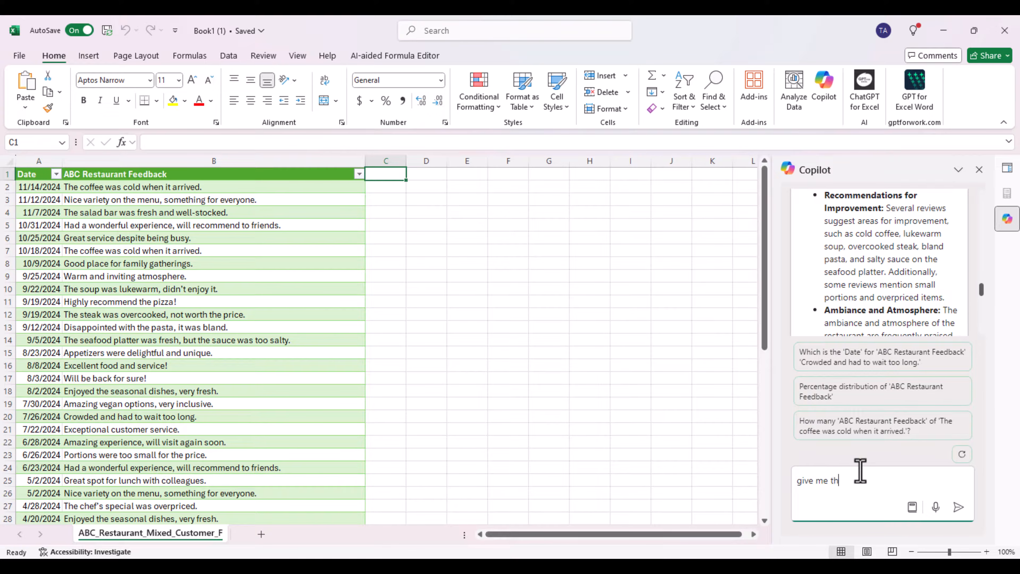
text(e insights)
key(Return)
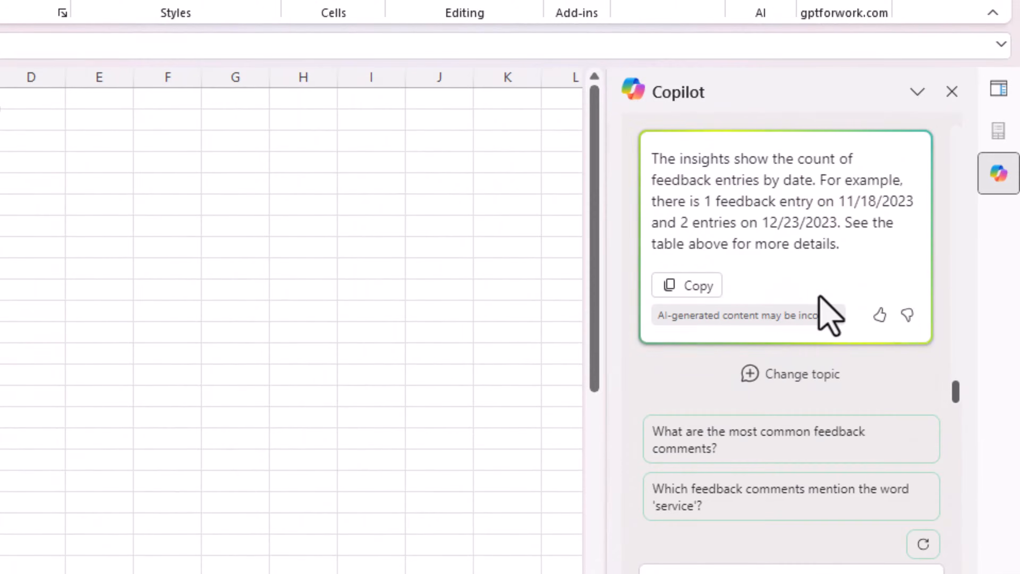
Add Copilot's chart of feedback counts by date to a new sheet and enlarge it to reach about column O, row 22.
scroll(820, 298, up, 5)
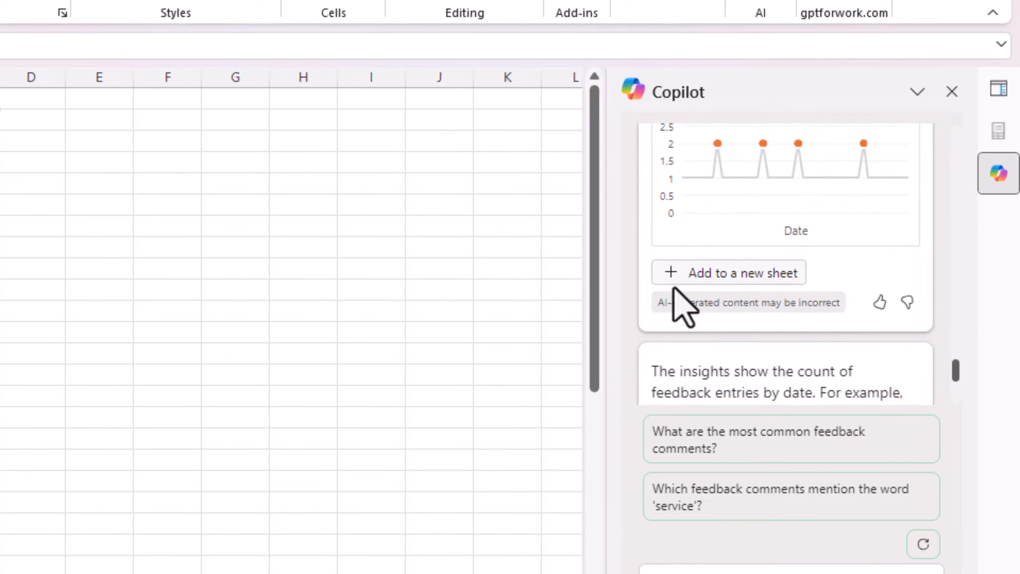
click(695, 280)
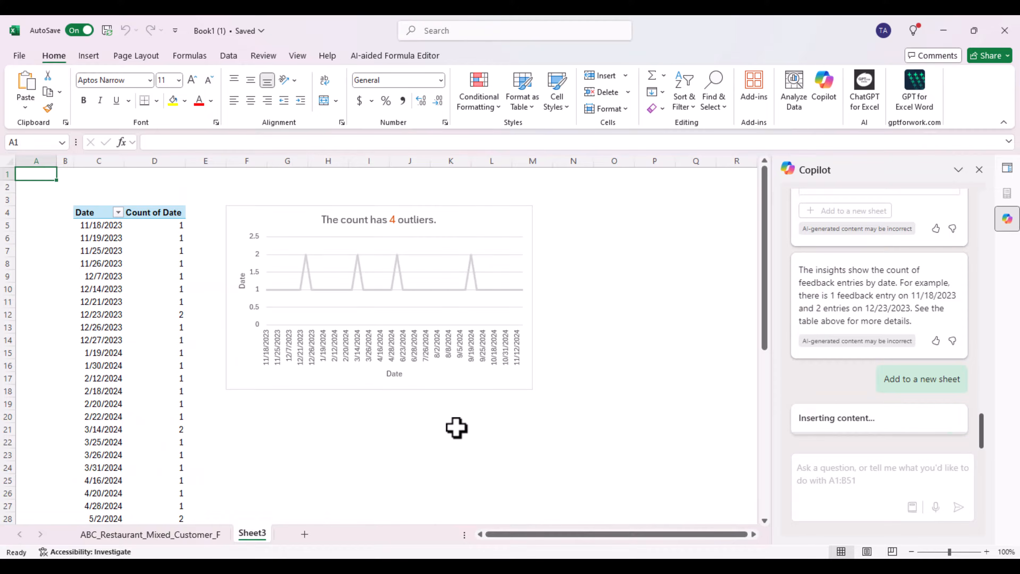
click(502, 387)
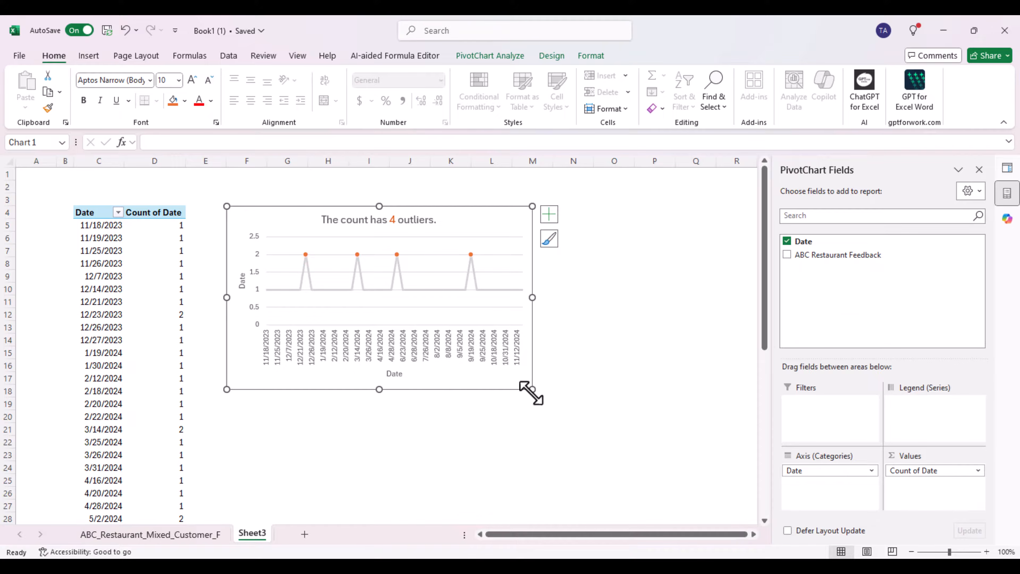
drag(532, 389, 627, 451)
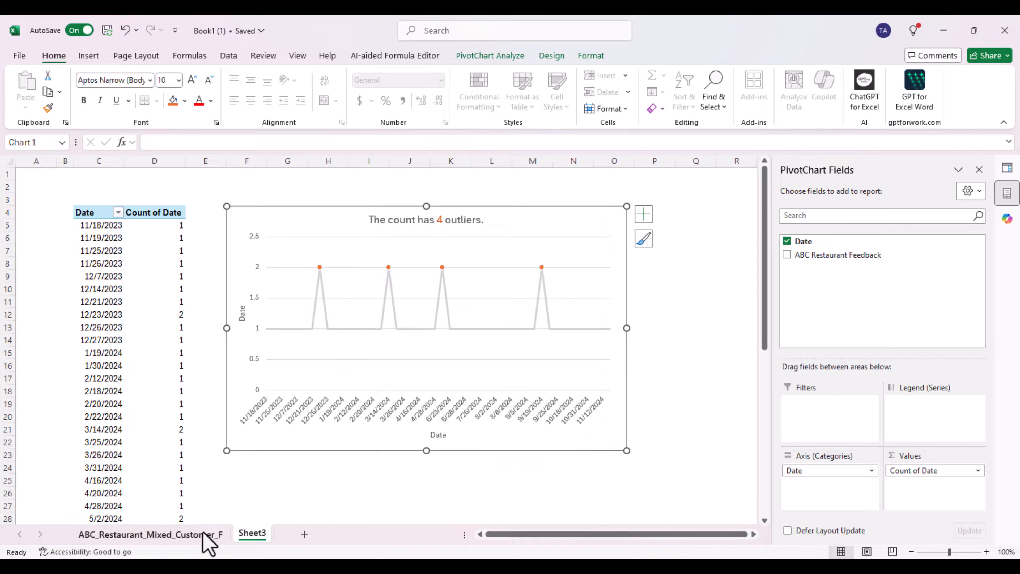
Compare the source feedback table with the chart on Sheet3, ending on the ABC_Restaurant_Mixed_Customer_F sheet.
click(160, 535)
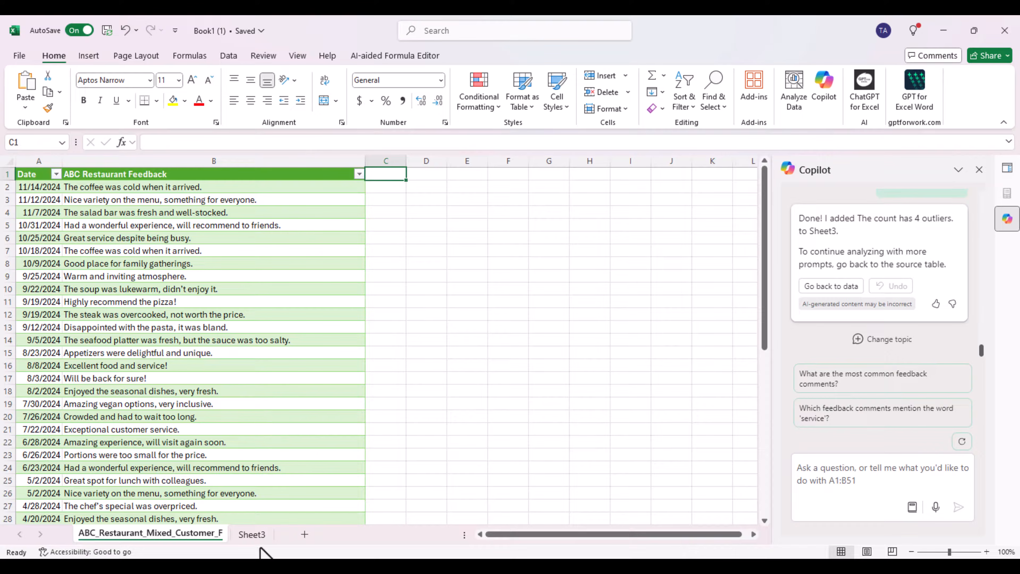
click(253, 534)
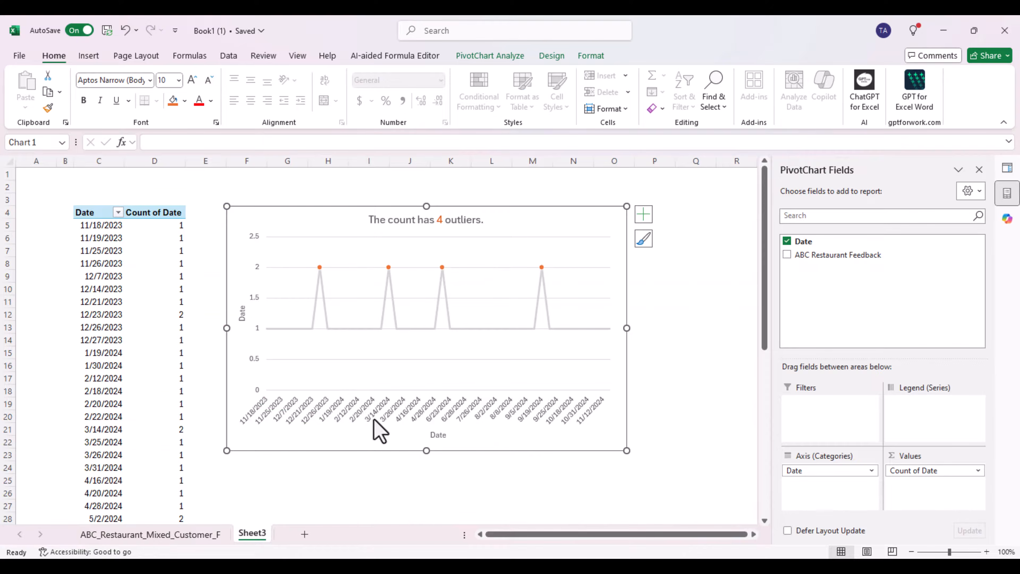
click(159, 539)
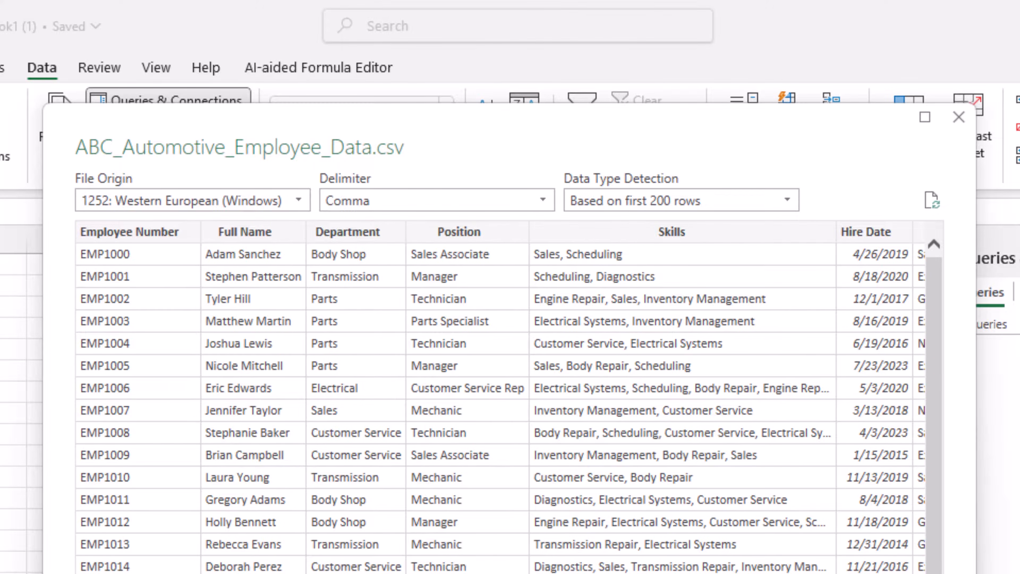
Check the columns in the ABC_Automotive_Employee_Data.csv import preview, load the data into the workbook and look across the resulting table.
scroll(501, 398, right, 5)
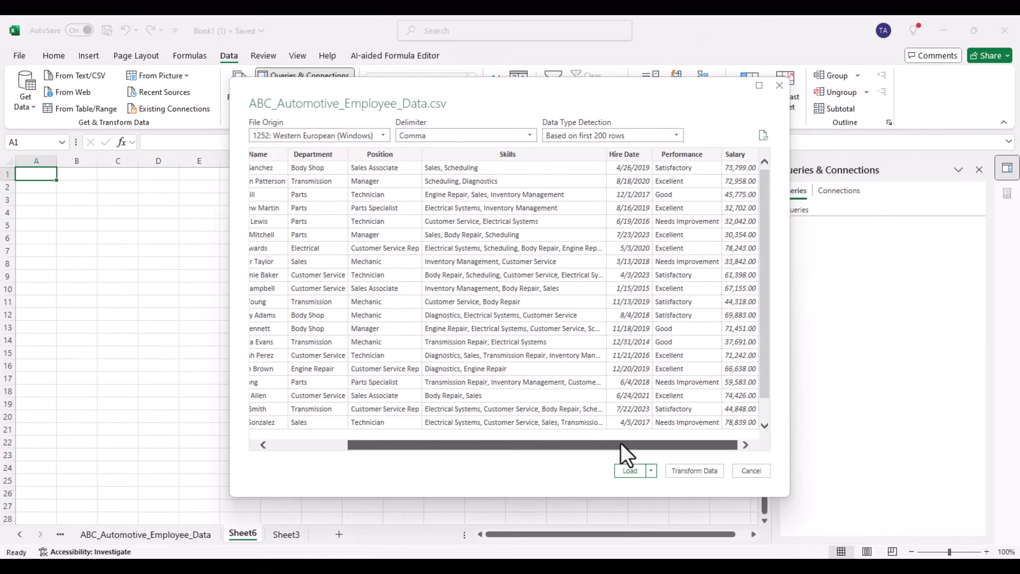
drag(622, 446, 485, 433)
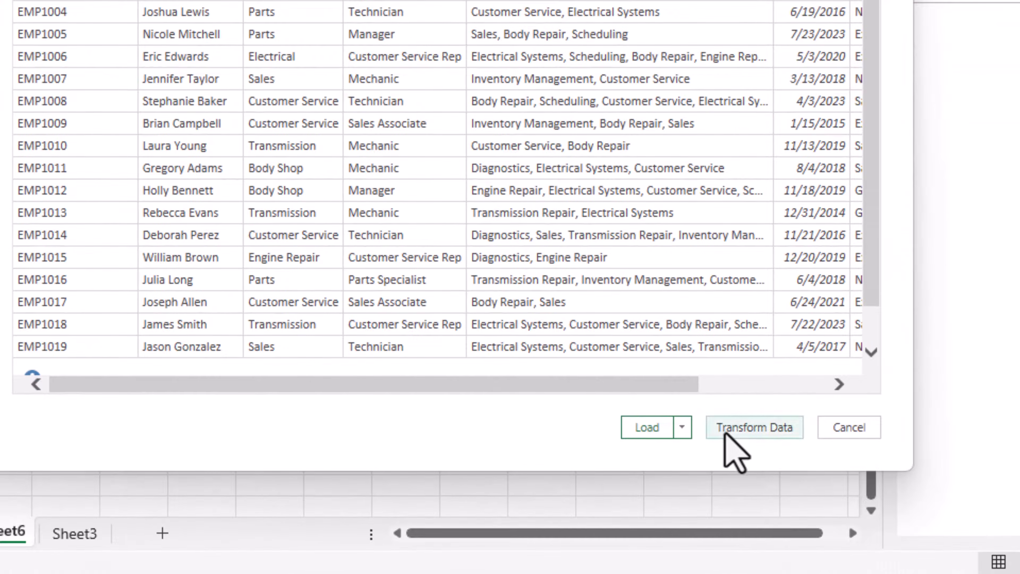
click(657, 436)
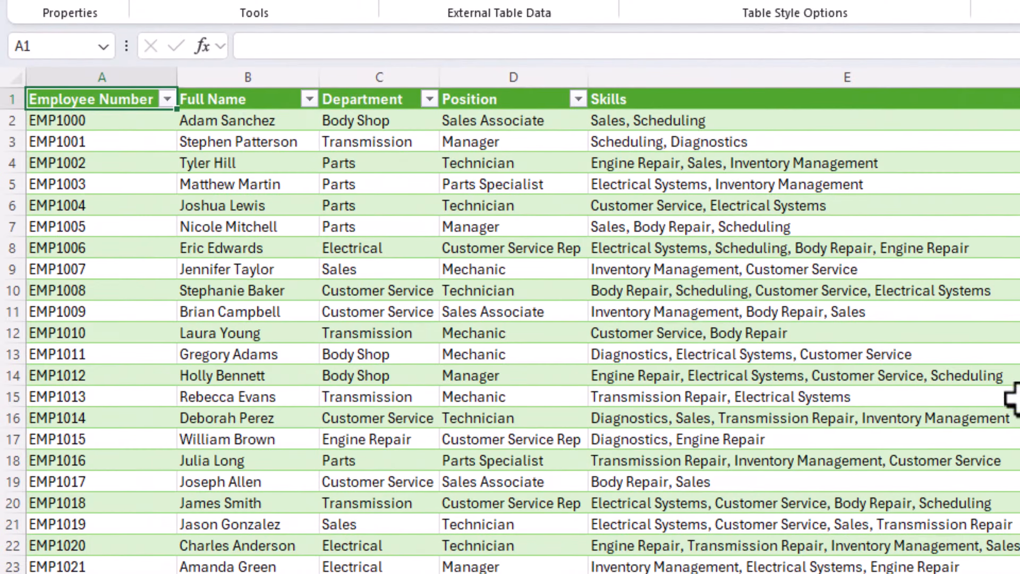
scroll(523, 320, right, 4)
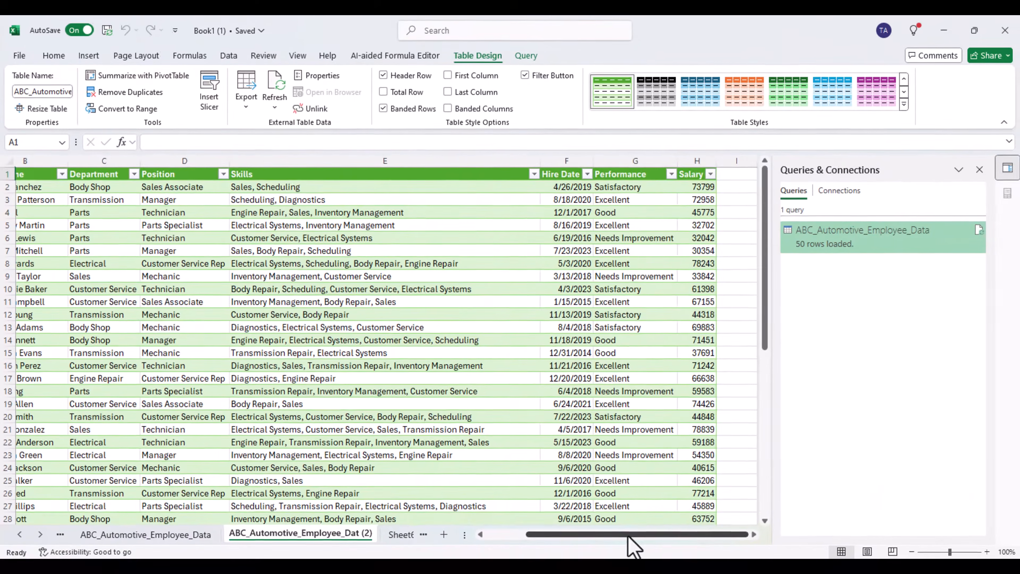
drag(628, 539, 558, 536)
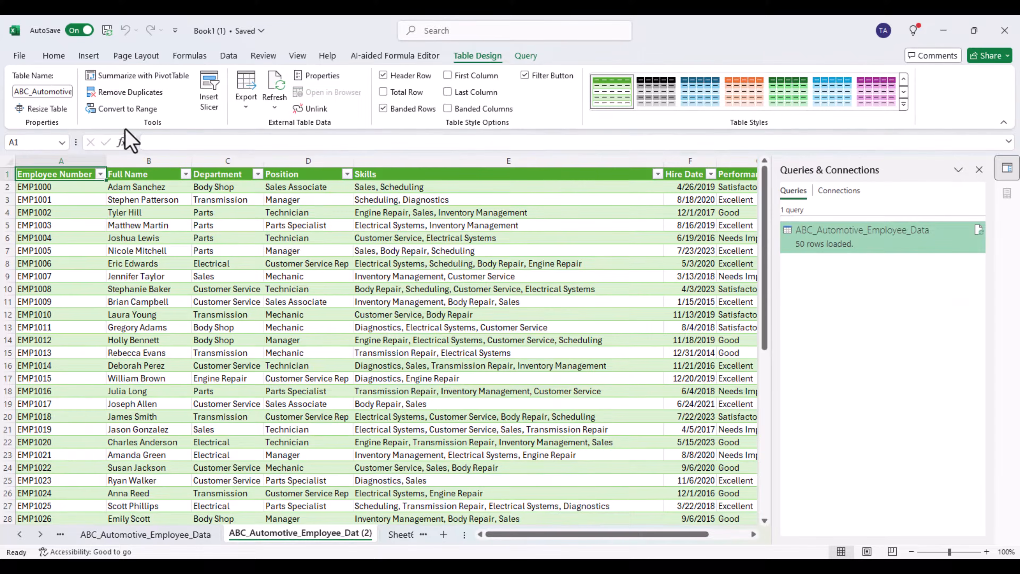
Open Copilot for the automotive employee table and look through its suggested actions.
click(54, 56)
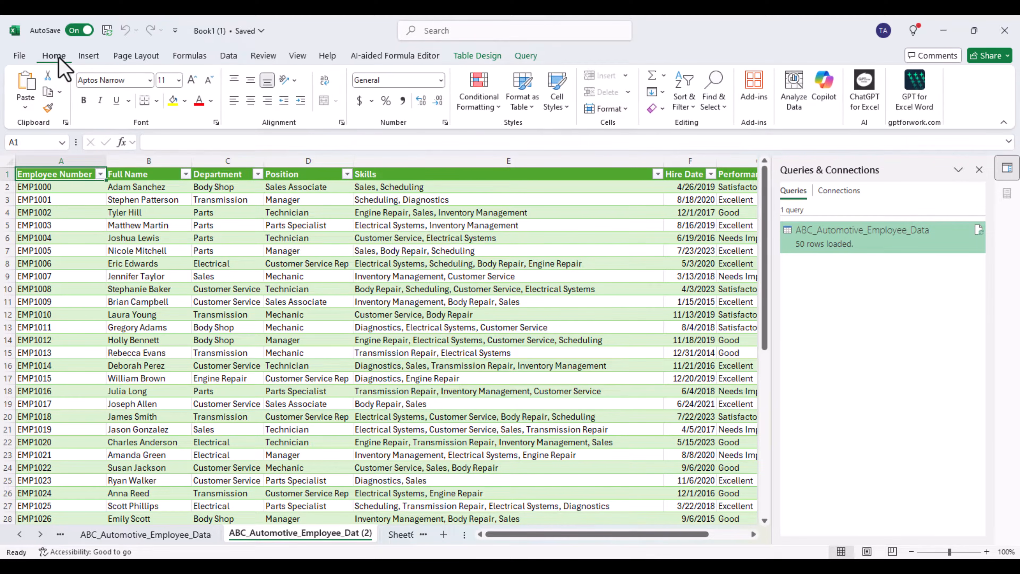
click(825, 92)
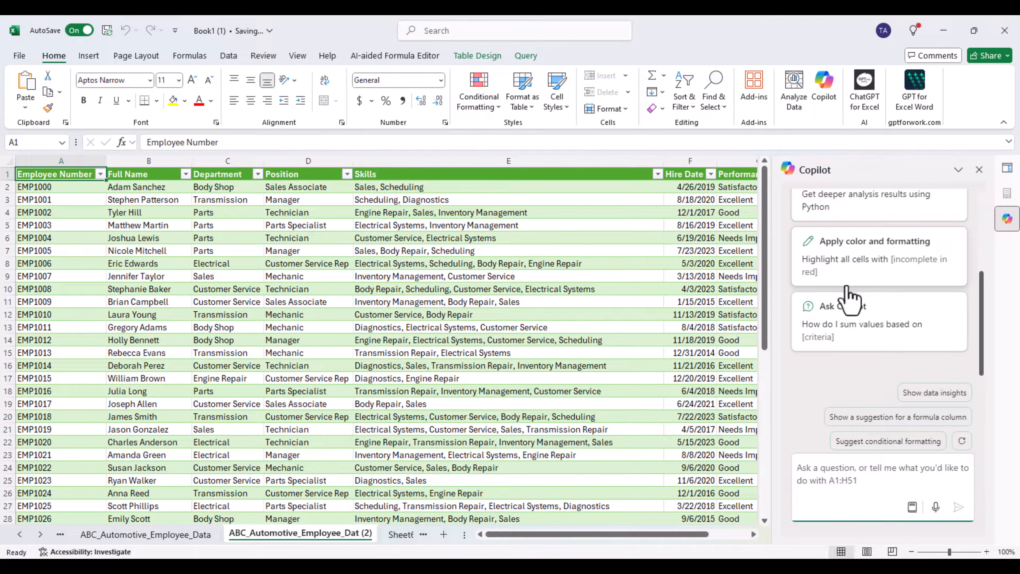
scroll(864, 347, up, 5)
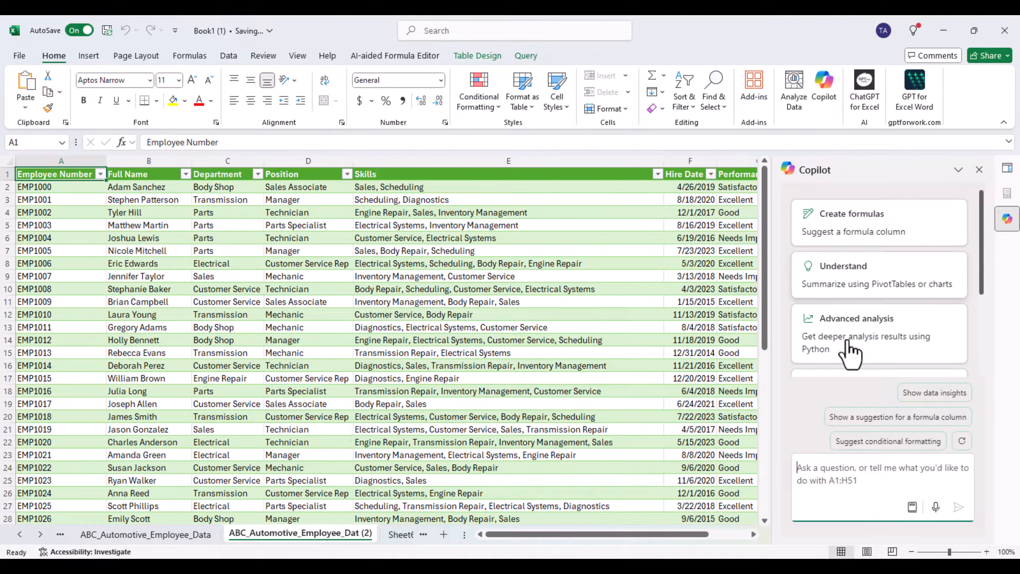
scroll(850, 350, down, 4)
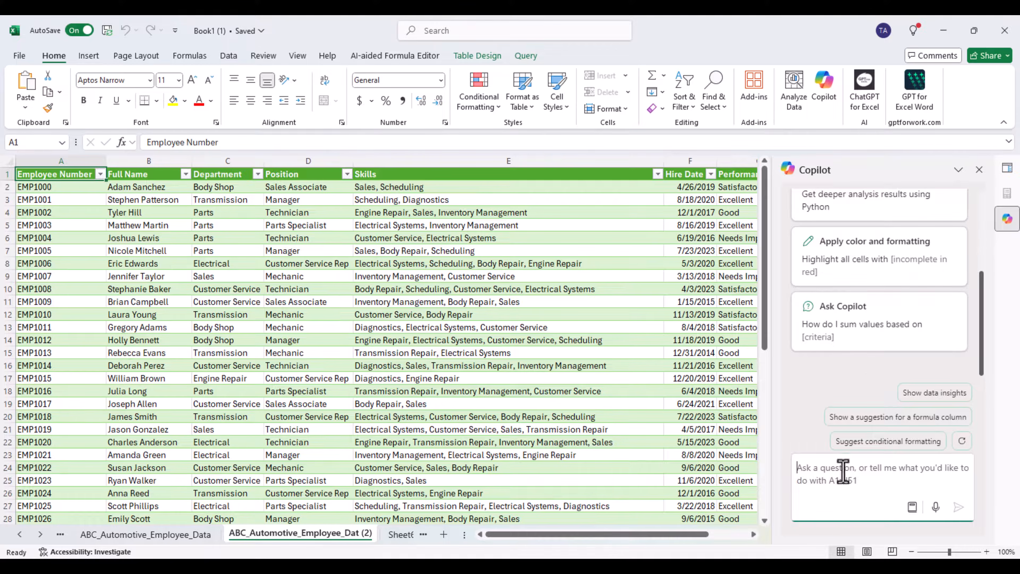
Ask Copilot to "show me insights" for the employee data.
text(sh)
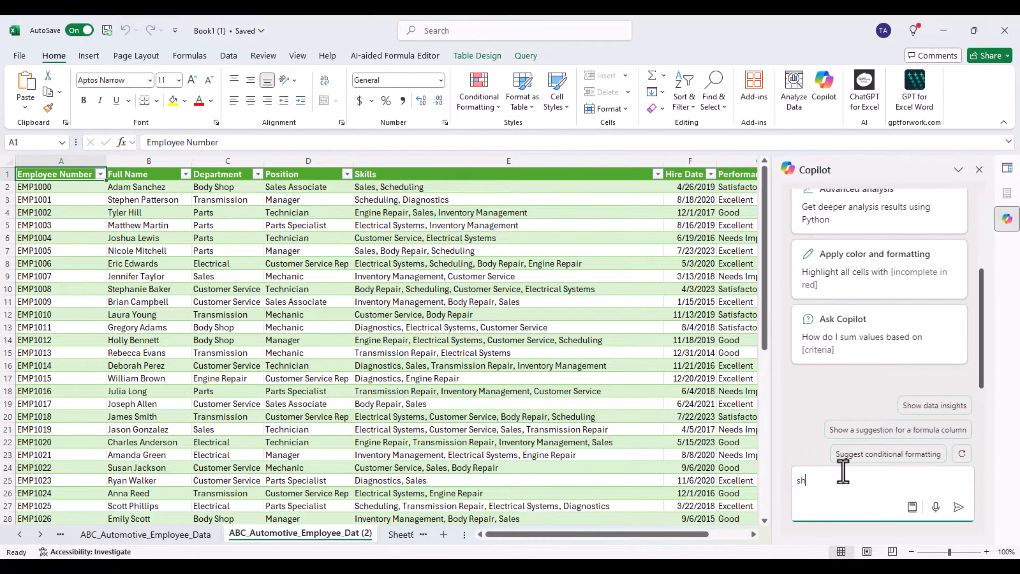
text(ow me insights)
key(Return)
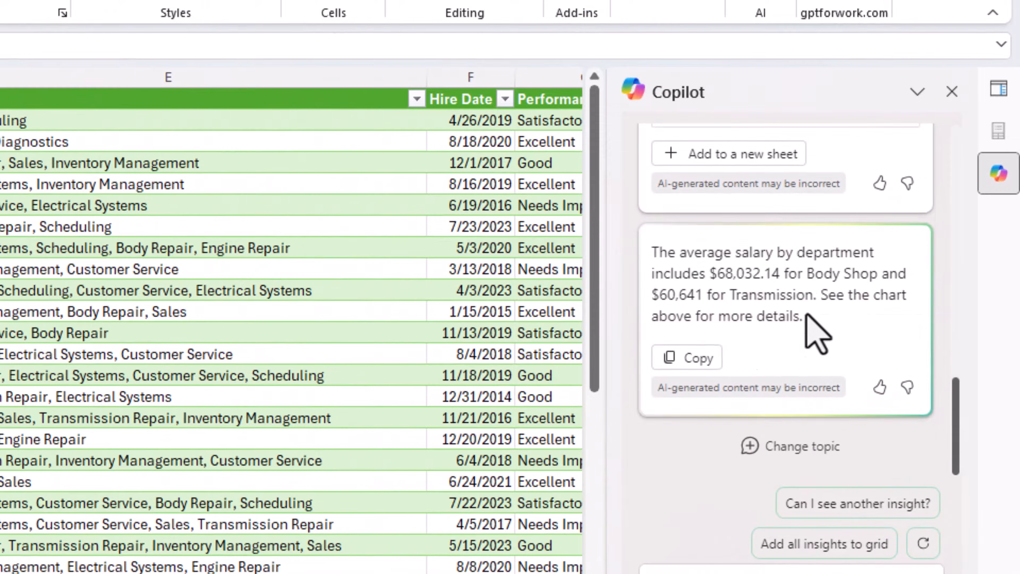
Review Copilot's average salary by department chart and summary, and ask it for another insight.
scroll(850, 299, up, 1)
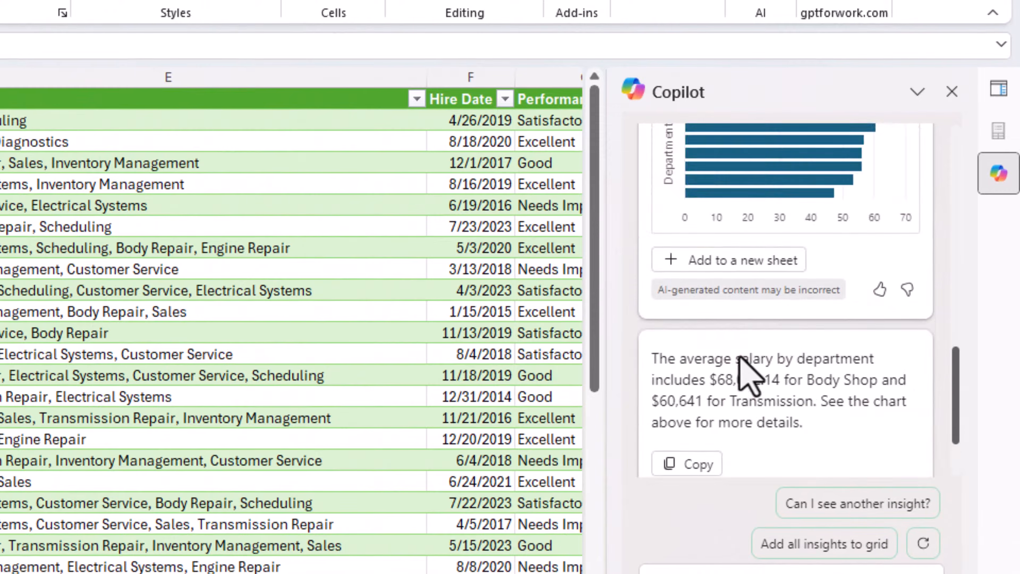
scroll(853, 340, down, 1)
scroll(793, 371, up, 3)
scroll(797, 386, down, 2)
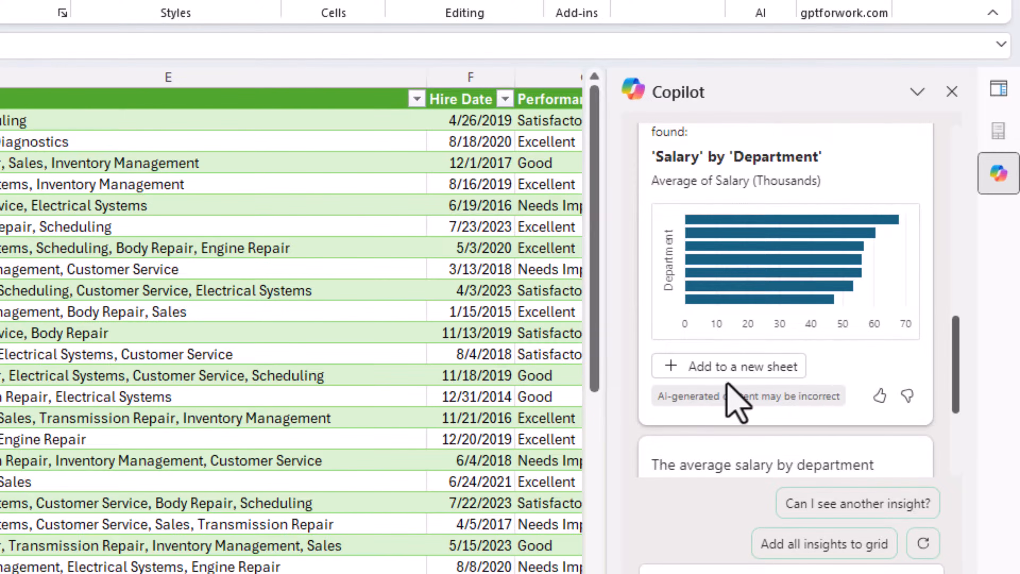
scroll(872, 398, down, 5)
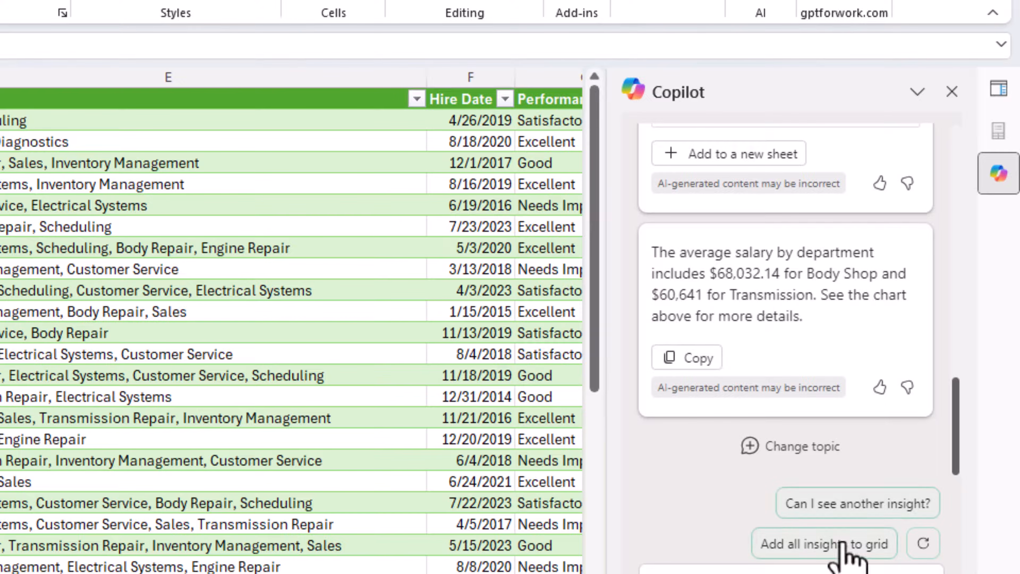
click(844, 515)
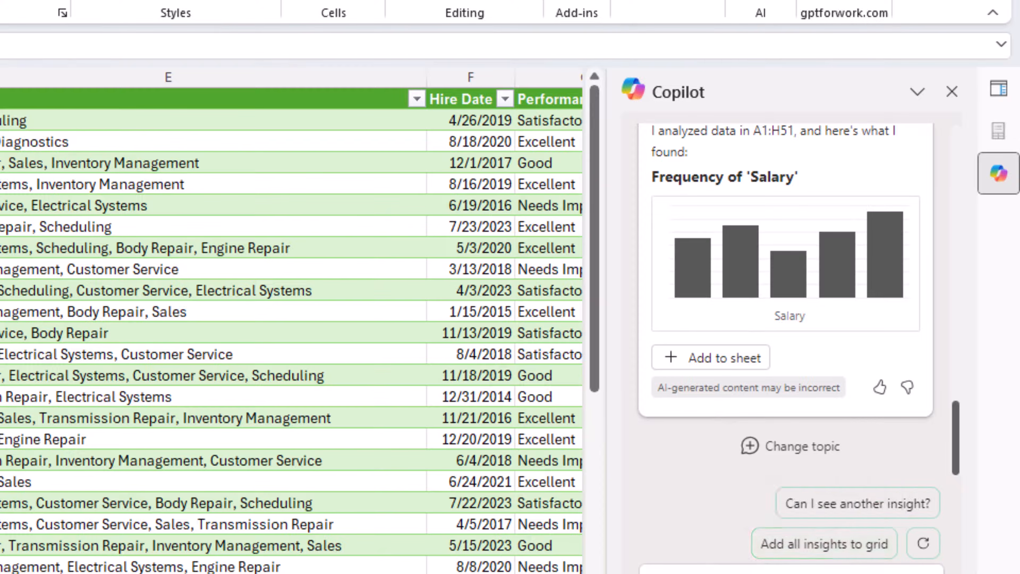
Have Copilot add all insights to the grid and look over the resulting salary charts and their source PivotTables.
click(834, 551)
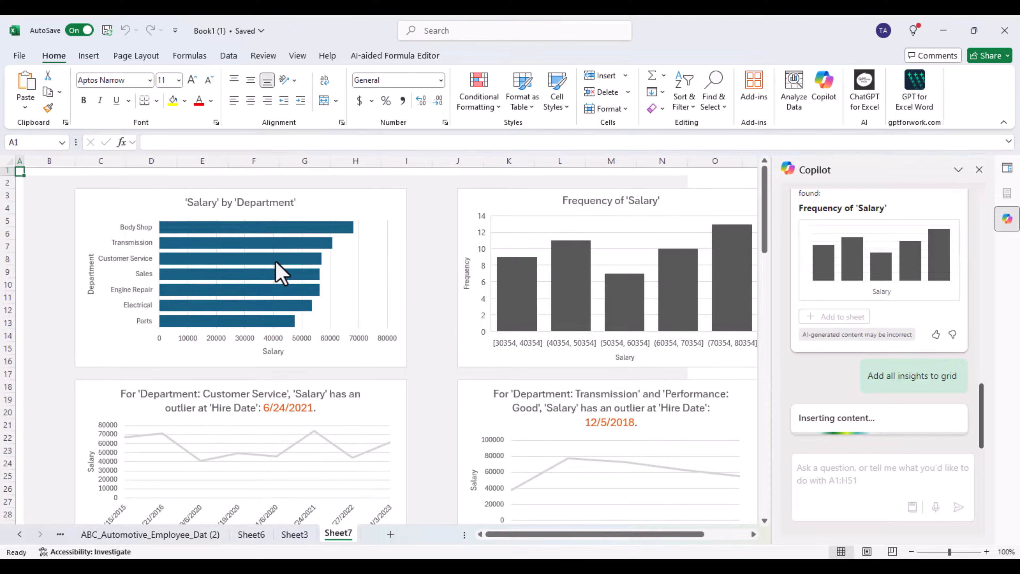
drag(766, 205, 768, 238)
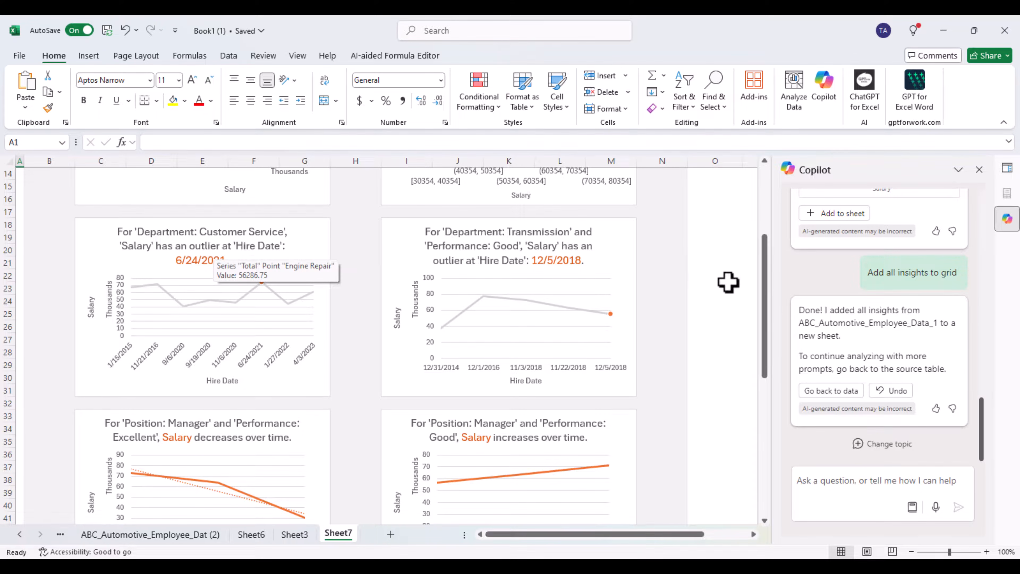
drag(769, 293, 769, 367)
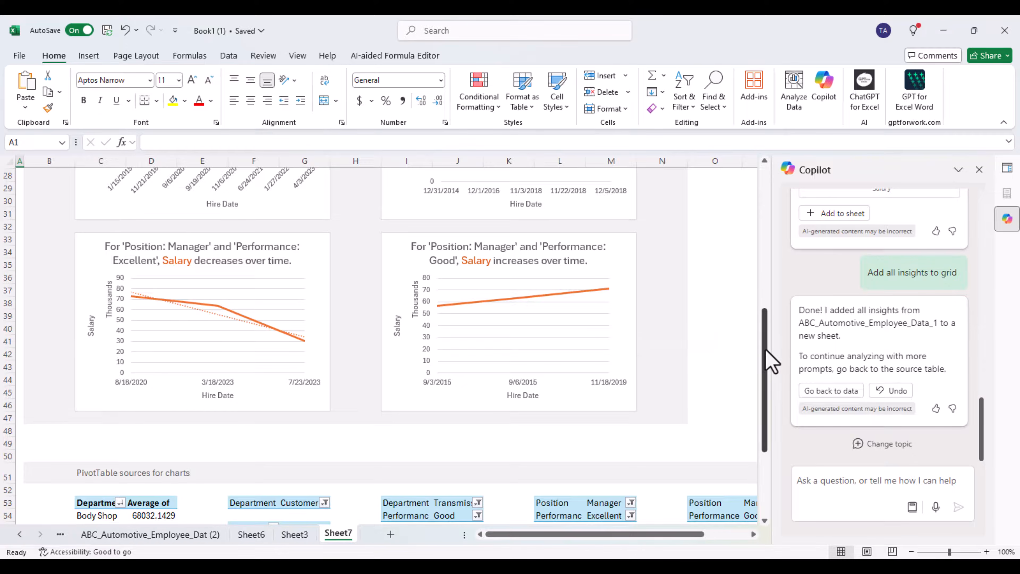
drag(765, 360, 783, 442)
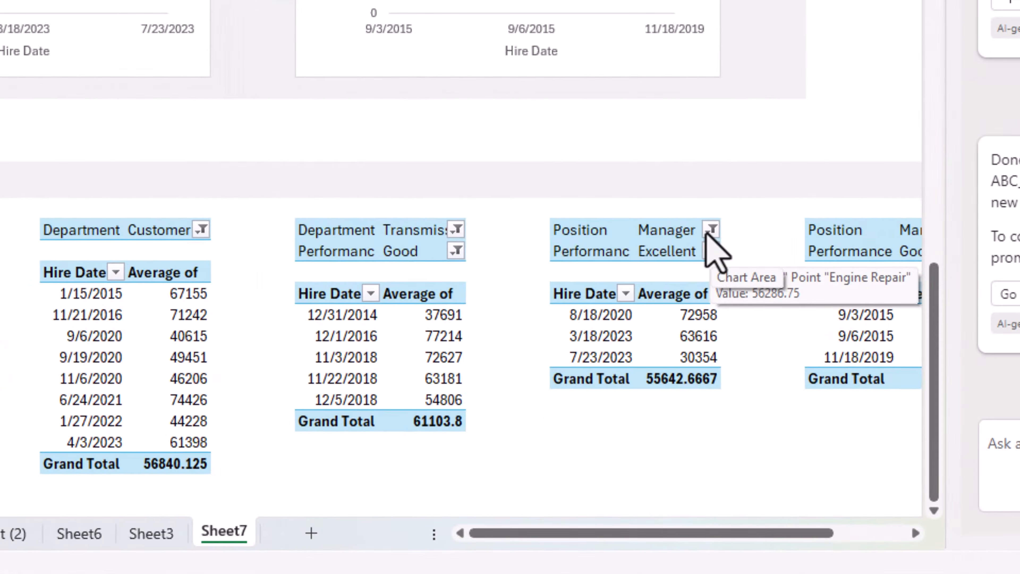
View the Position filter choices of the source PivotTable for managers with Excellent performance and look over the neighbouring PivotTables.
click(637, 344)
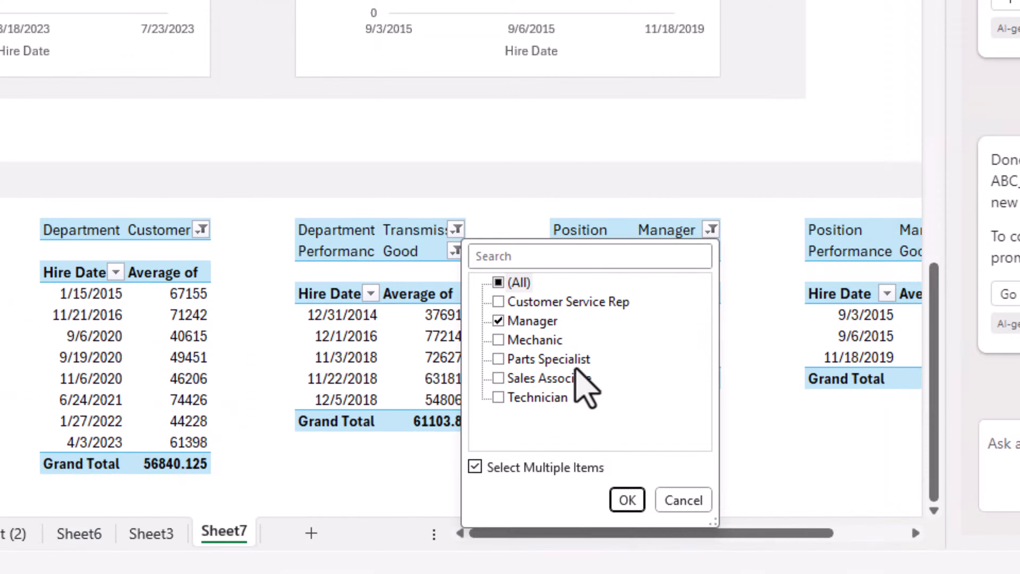
click(743, 269)
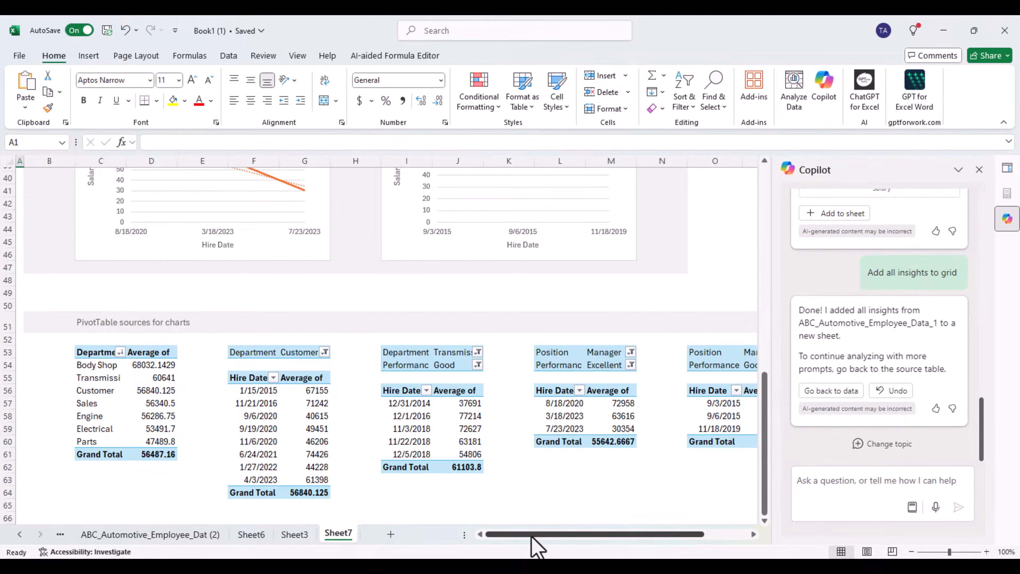
mouse_move(534, 536)
mouse_down()
mouse_move(585, 535)
mouse_move(515, 535)
mouse_up()
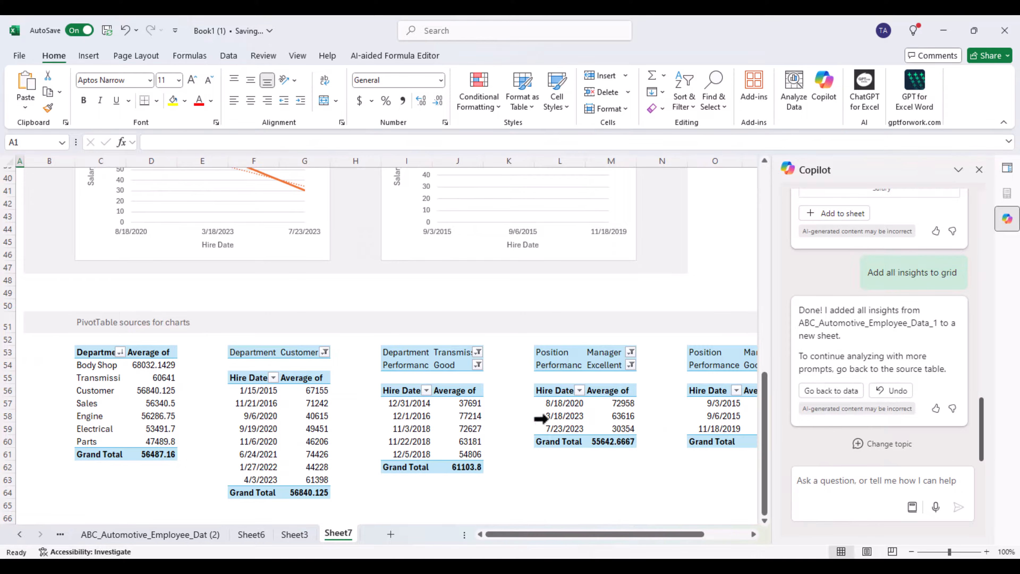
scroll(481, 300, up, 1)
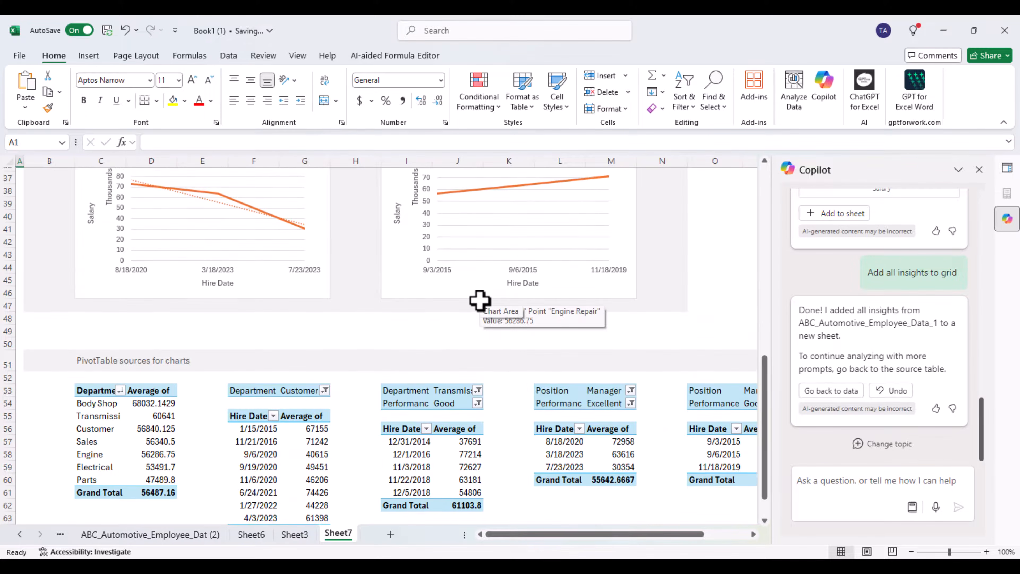
Look through Sheet3, Sheet6 and the automotive employee table, and review the salary insight charts on Sheet7.
click(297, 535)
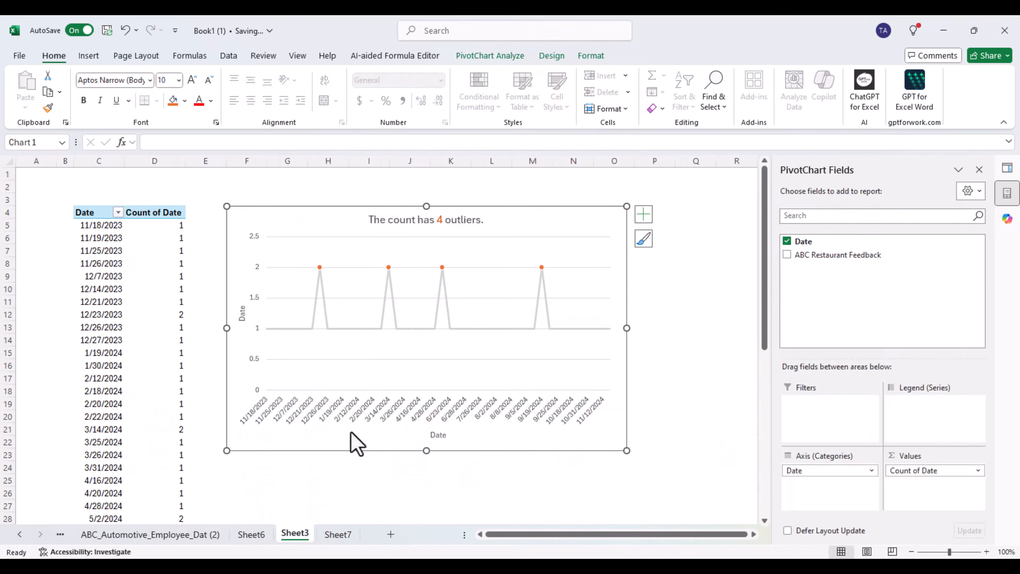
click(246, 536)
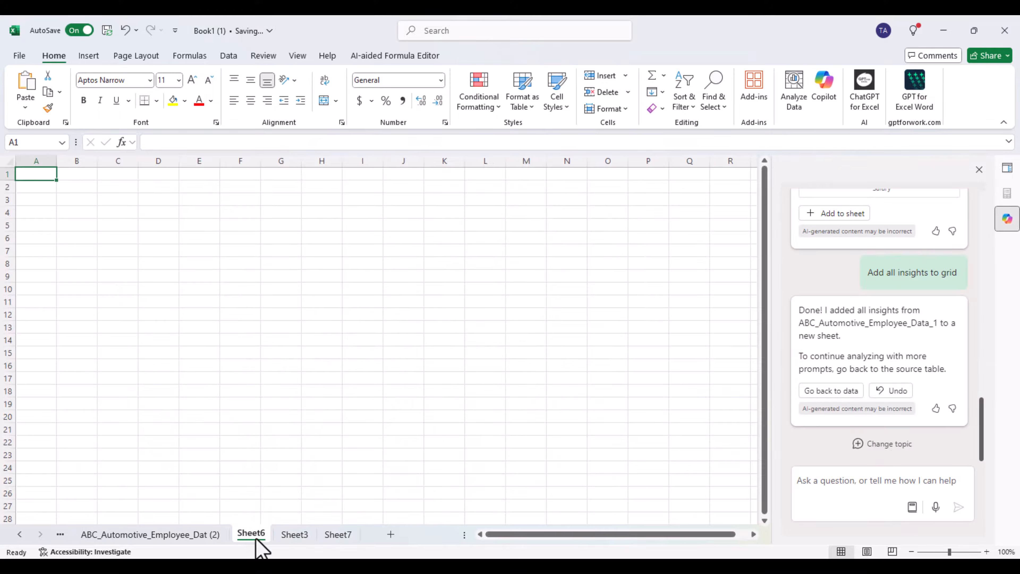
click(338, 537)
click(115, 538)
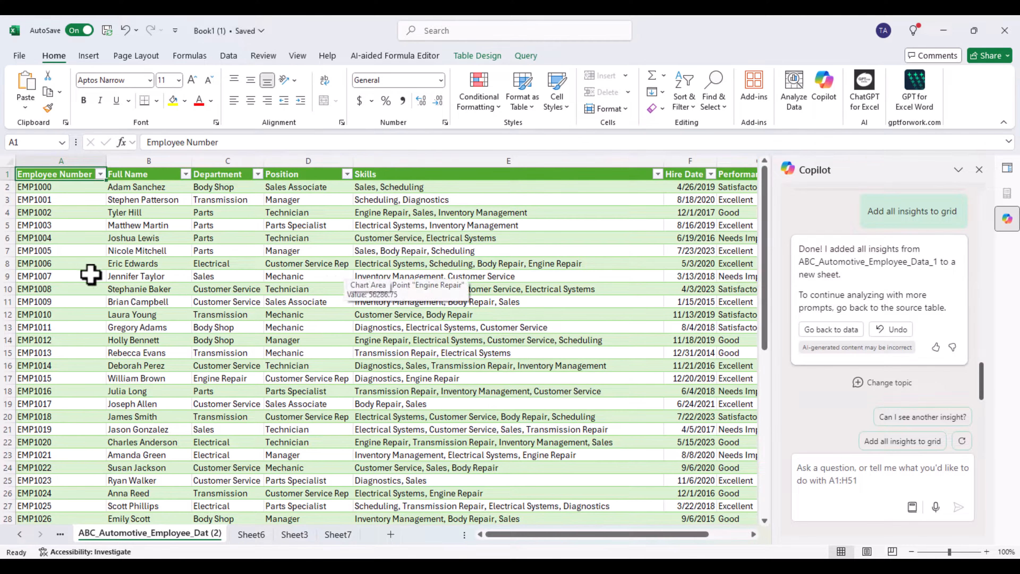
click(337, 537)
scroll(440, 309, up, 4)
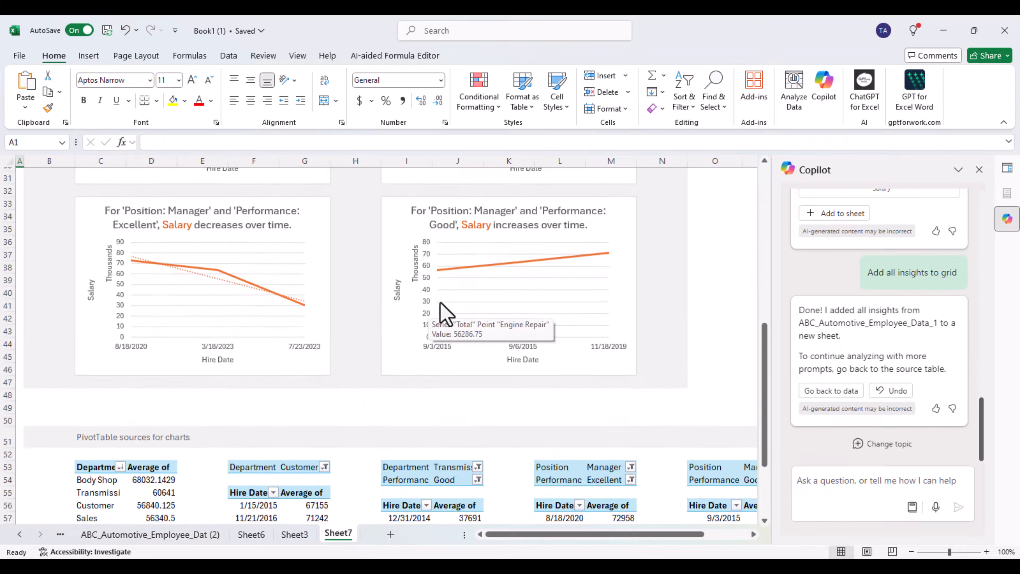
scroll(440, 302, up, 9)
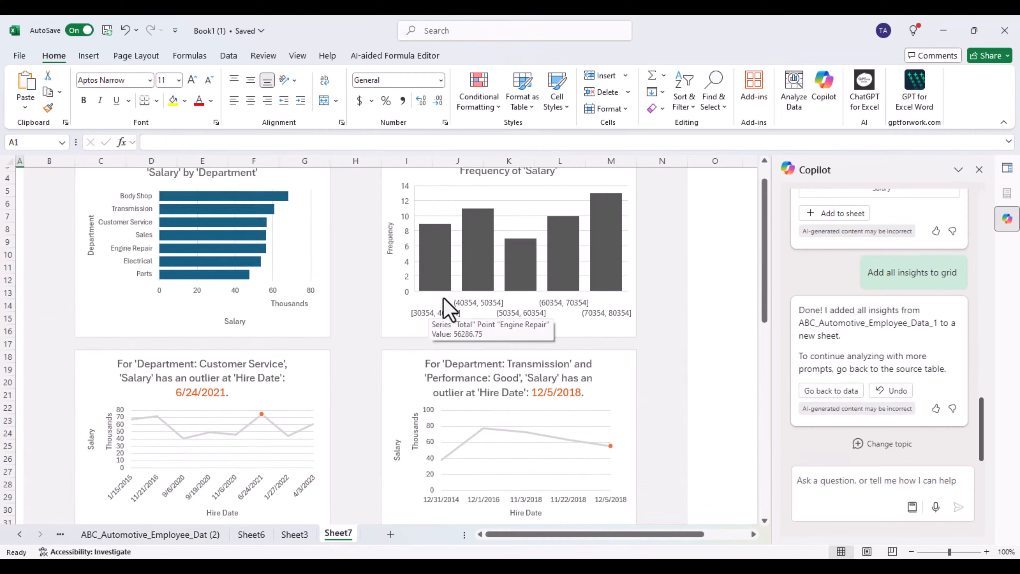
scroll(448, 309, up, 1)
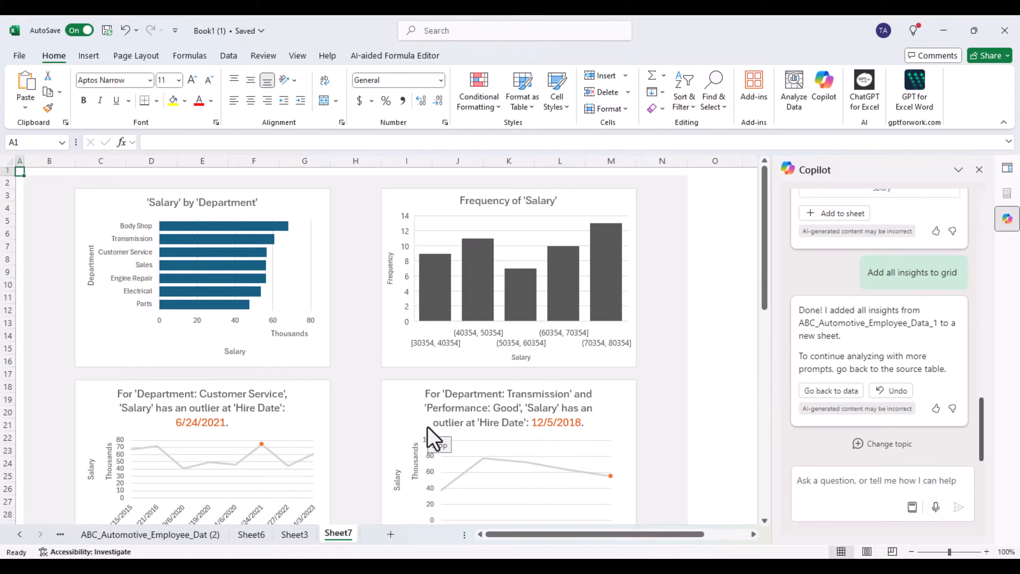
Ask Copilot to suggest a formula column for the automotive employee table and insert its Years of Service column.
click(149, 537)
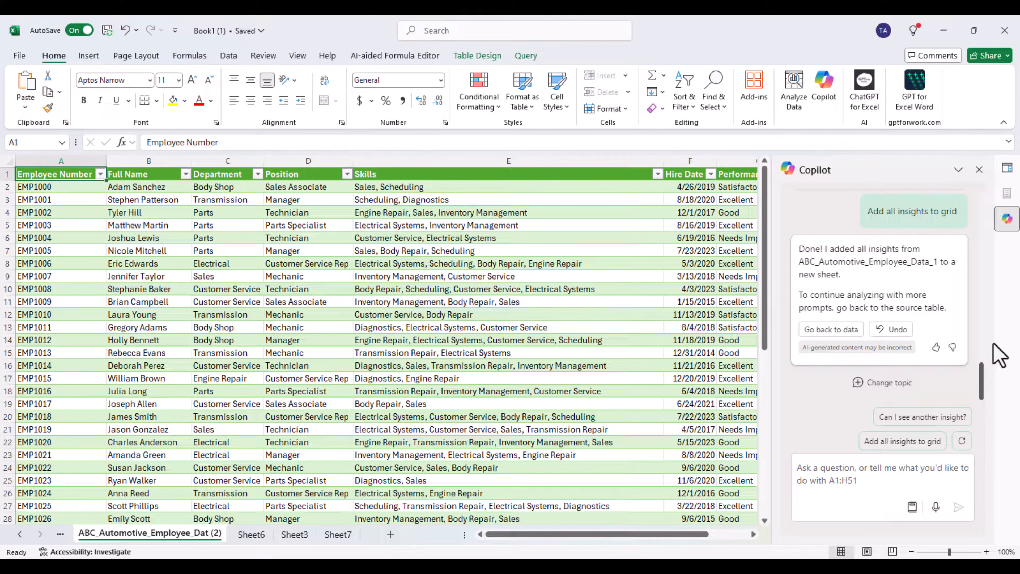
drag(982, 379, 964, 184)
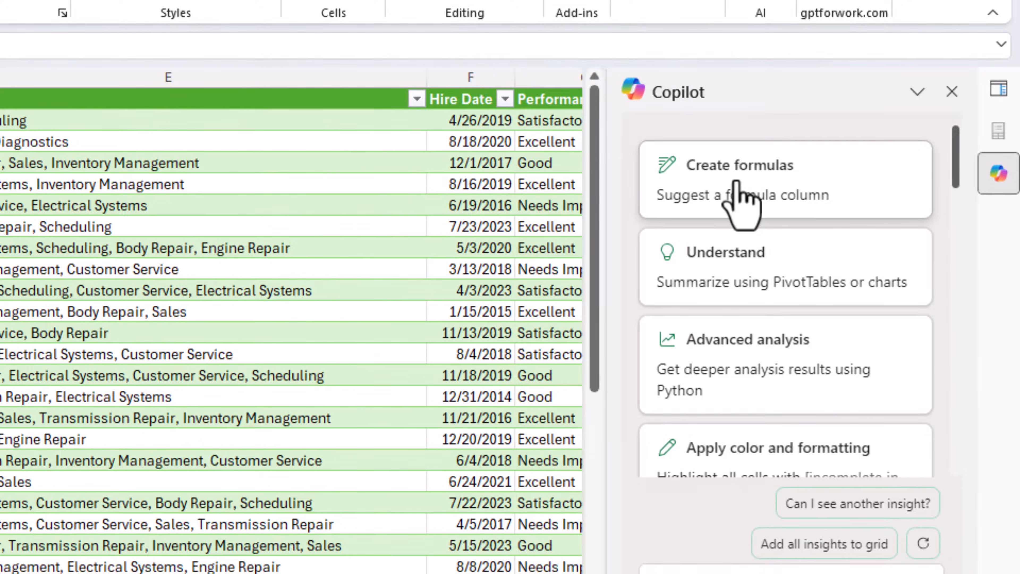
click(741, 201)
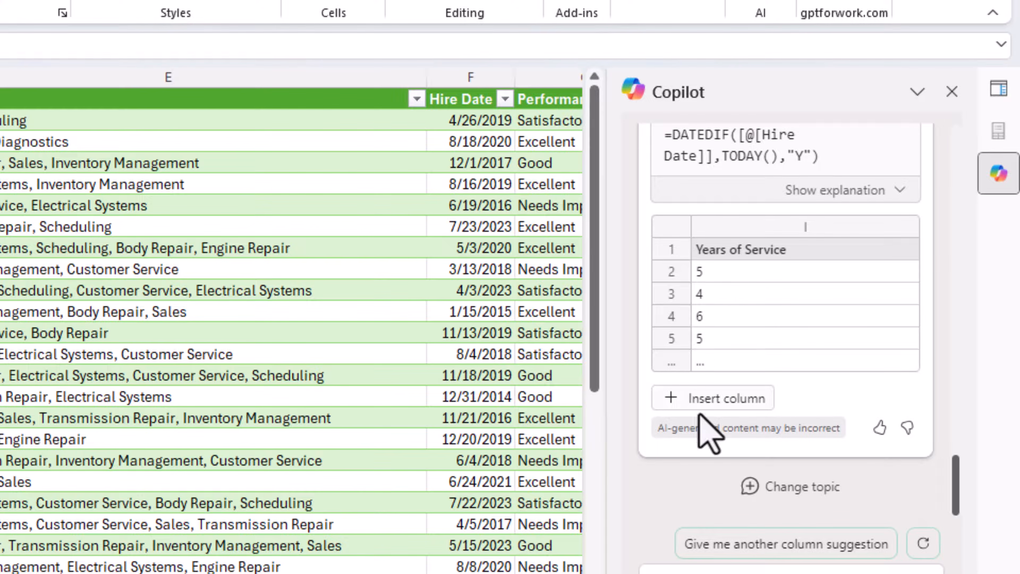
click(699, 404)
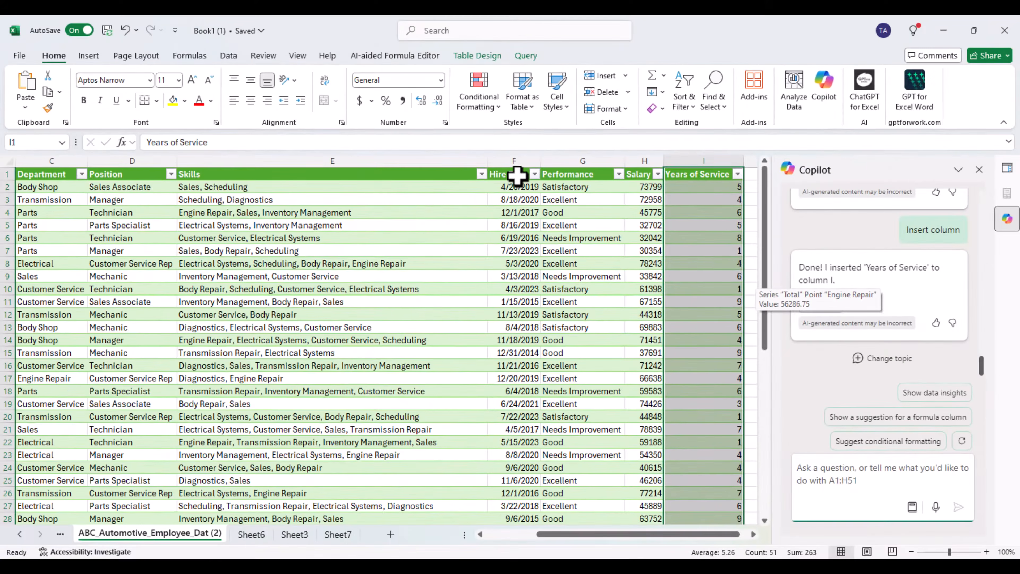
Check the Hire Date column against the Years of Service column and browse Copilot's suggested actions.
click(502, 161)
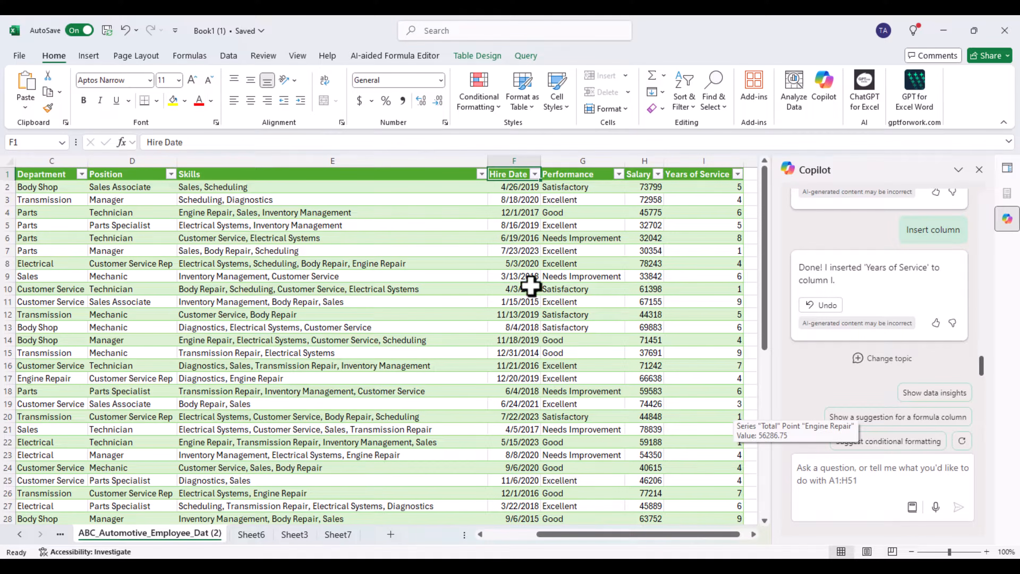
drag(983, 371, 985, 186)
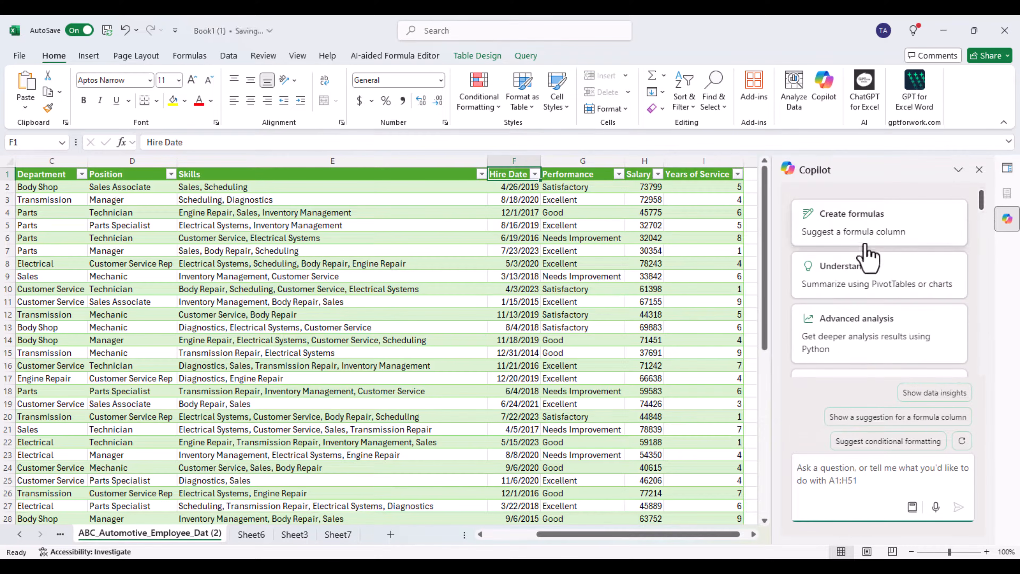
scroll(877, 307, down, 2)
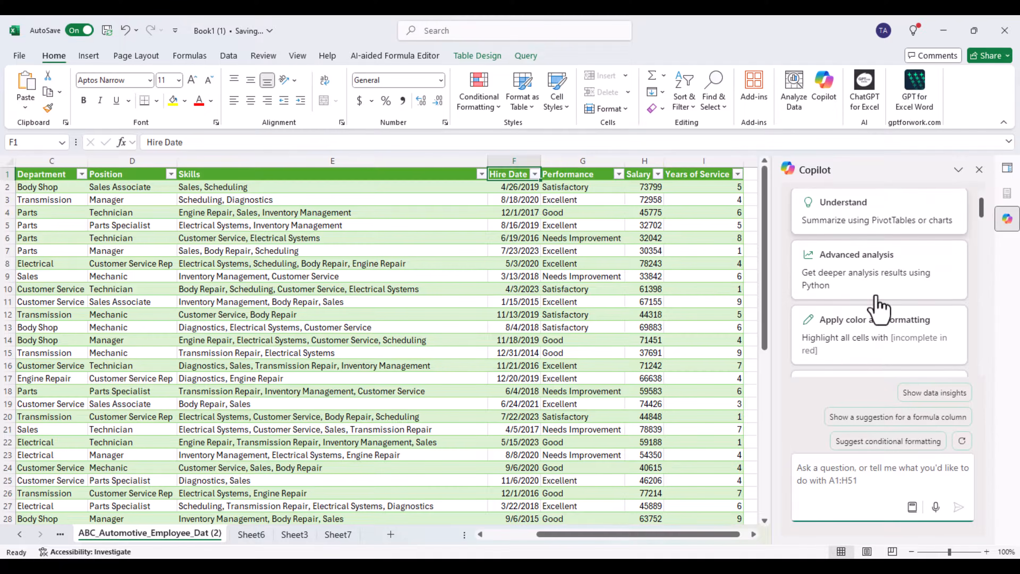